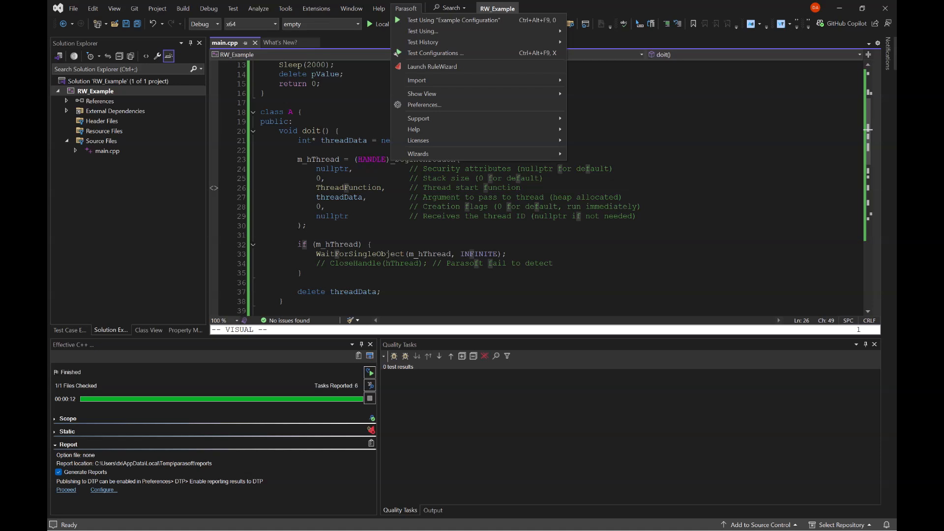
# - Examine the static analysis rules tree of the built-in Metrics test configuration, and close the test configurations
pyautogui.click(435, 53)
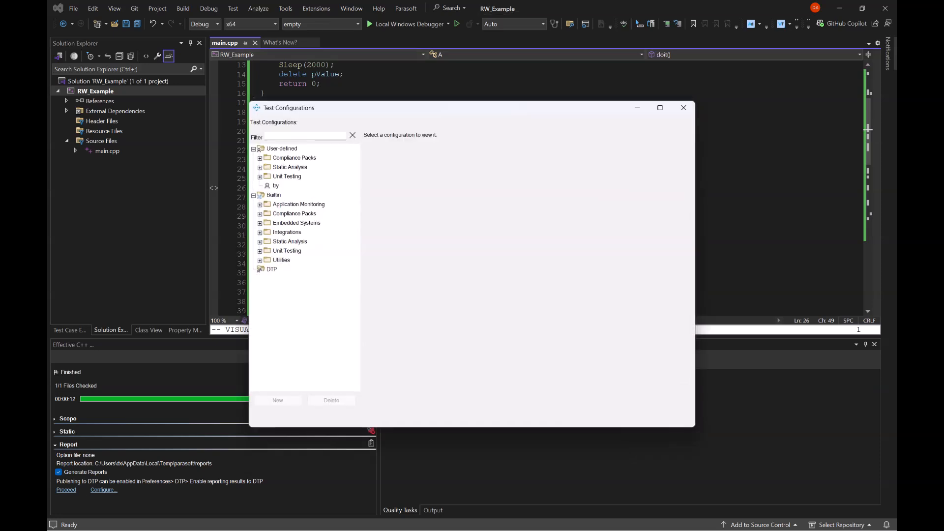
pyautogui.moveTo(399, 109); pyautogui.dragTo(391, 111)
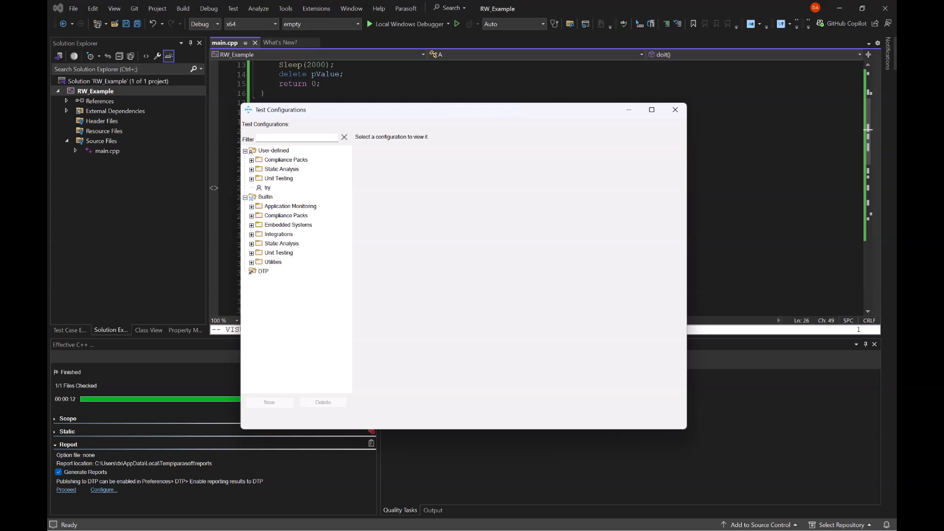
pyautogui.click(251, 243)
pyautogui.click(279, 327)
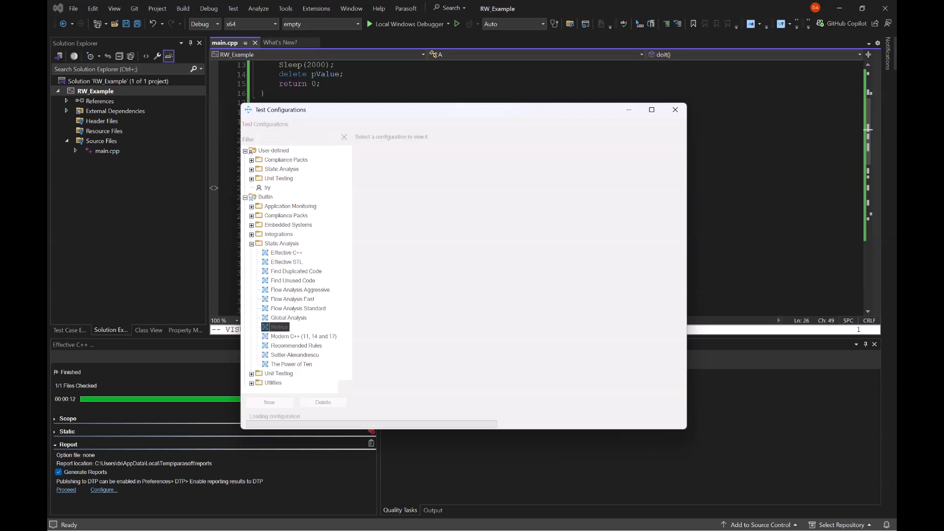
pyautogui.click(403, 158)
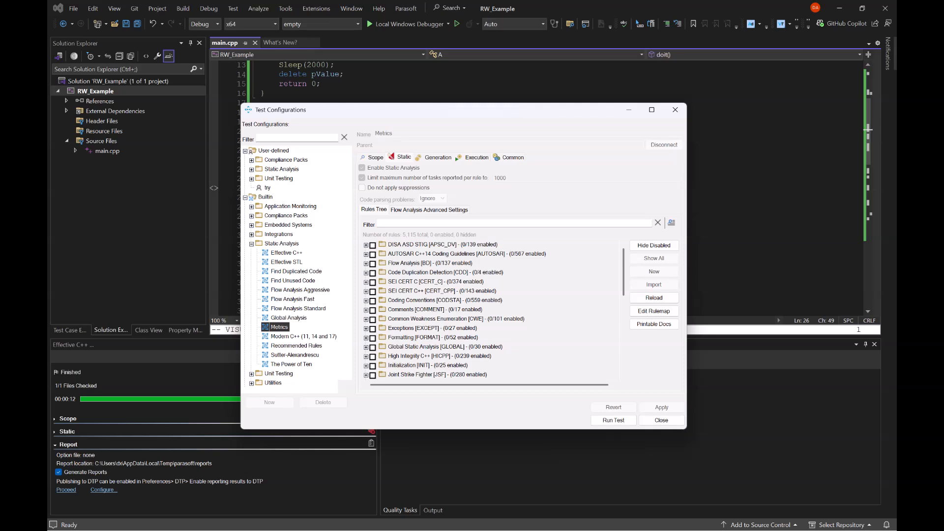
pyautogui.click(661, 420)
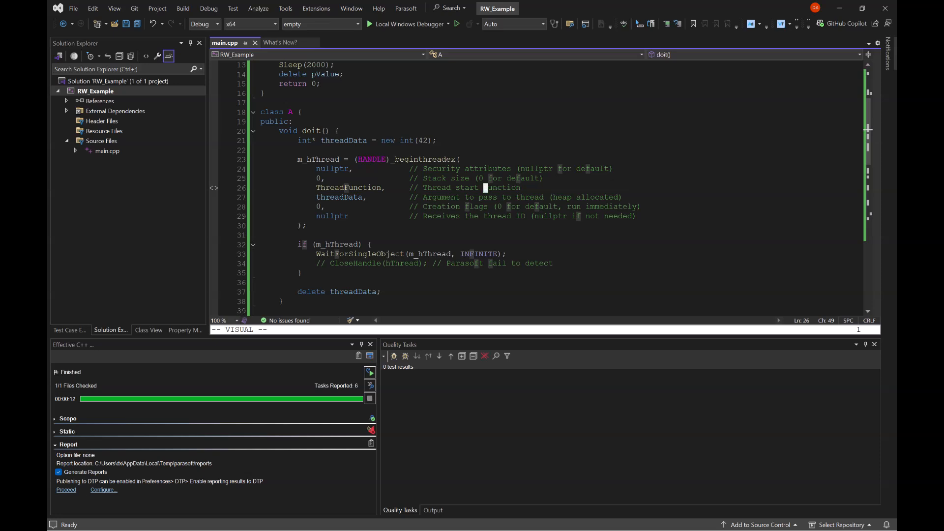
# - Review the _beginthreadex call and the commented-out CloseHandle line in the doit() function of main.cpp
pyautogui.scroll(1, 867, 129)
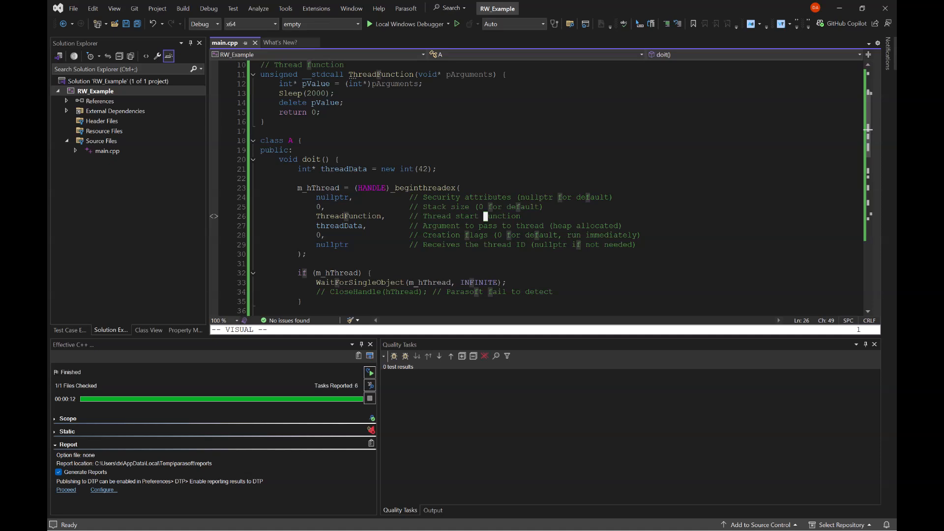
pyautogui.click(418, 188)
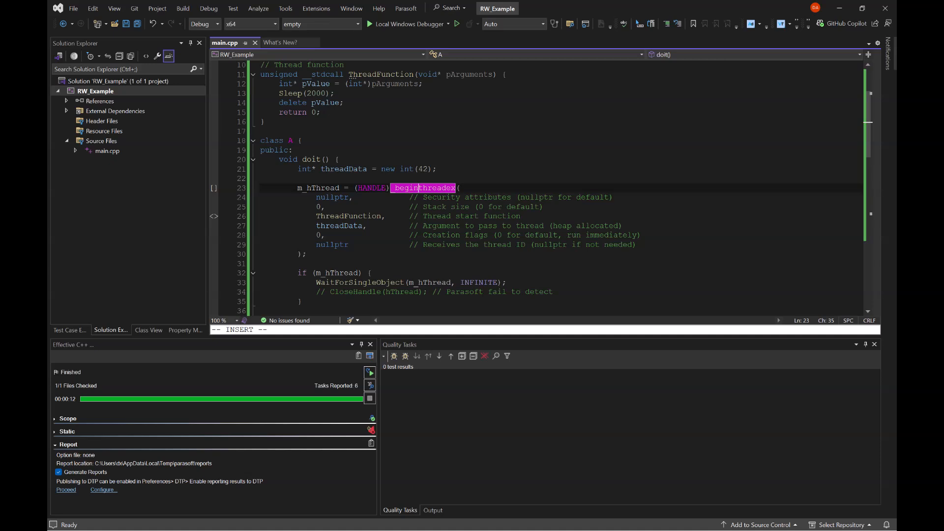
pyautogui.click(461, 187)
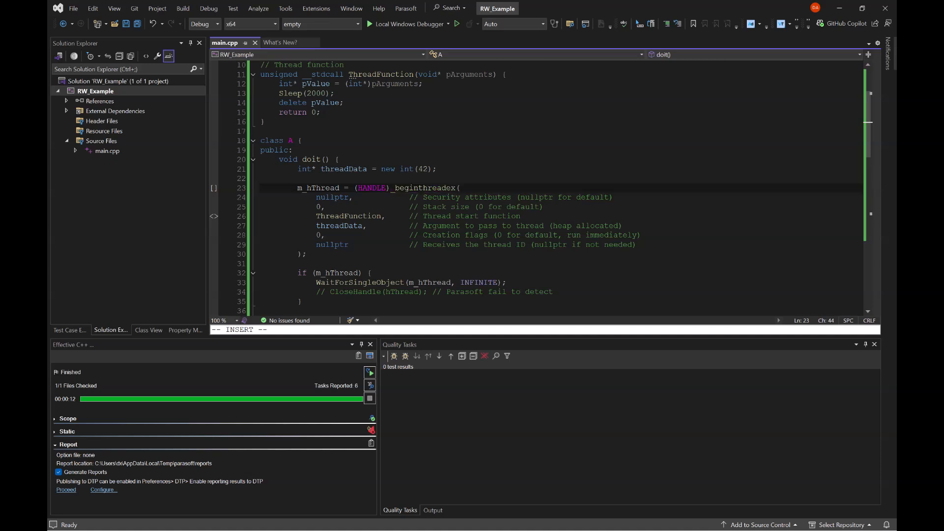
pyautogui.click(345, 291)
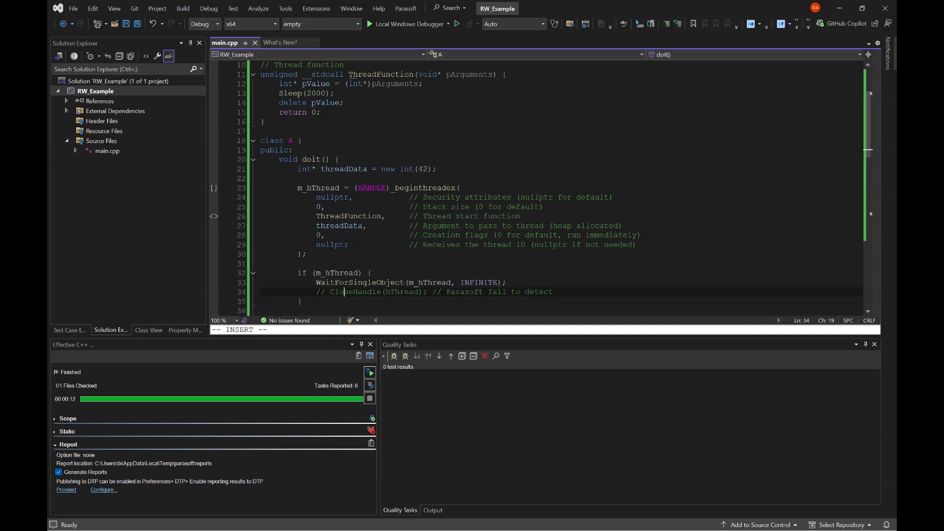
pyautogui.doubleClick(345, 291)
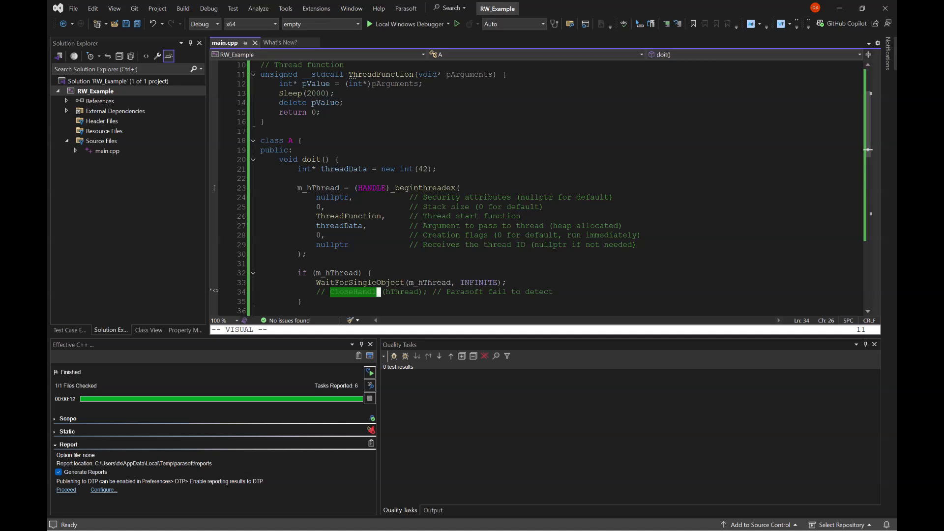
pyautogui.click(437, 169)
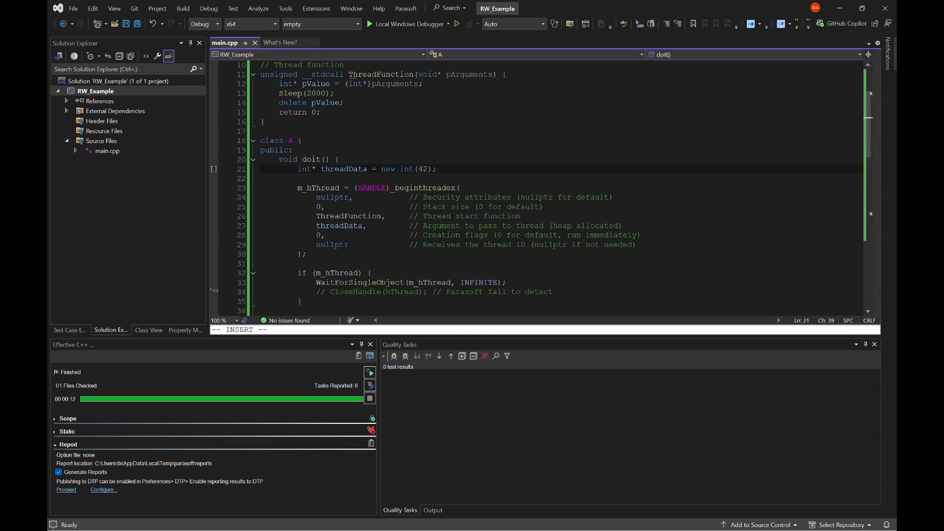
# - Launch Parasoft RuleWizard and start a new rule
pyautogui.click(406, 8)
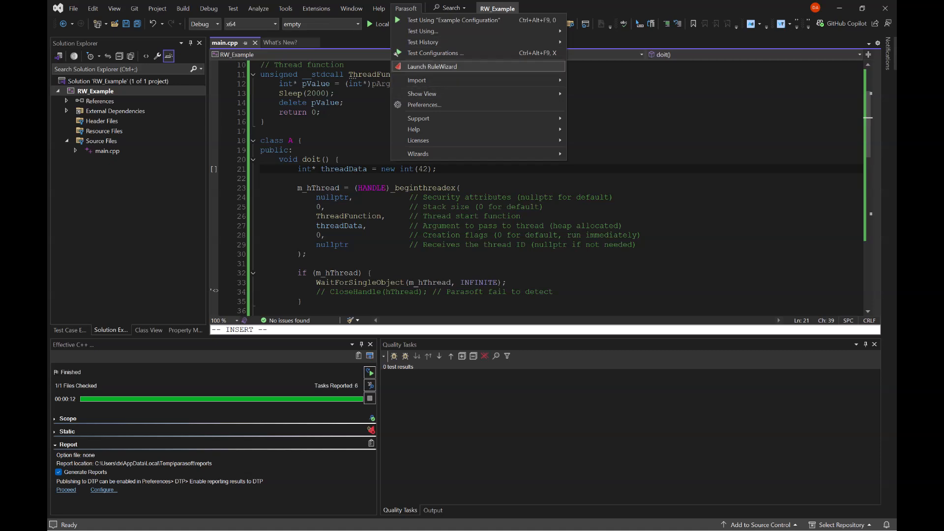
pyautogui.click(432, 67)
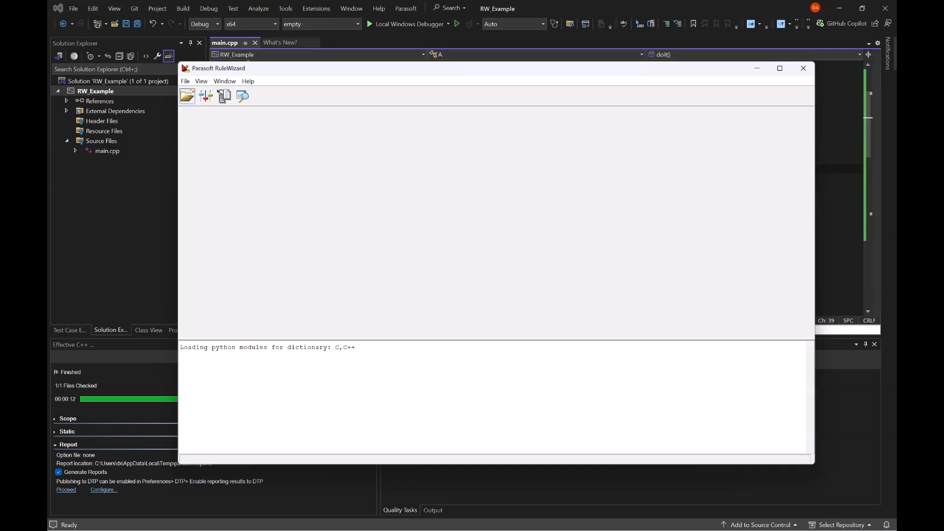
pyautogui.click(186, 81)
pyautogui.moveTo(236, 94)
pyautogui.click(328, 94)
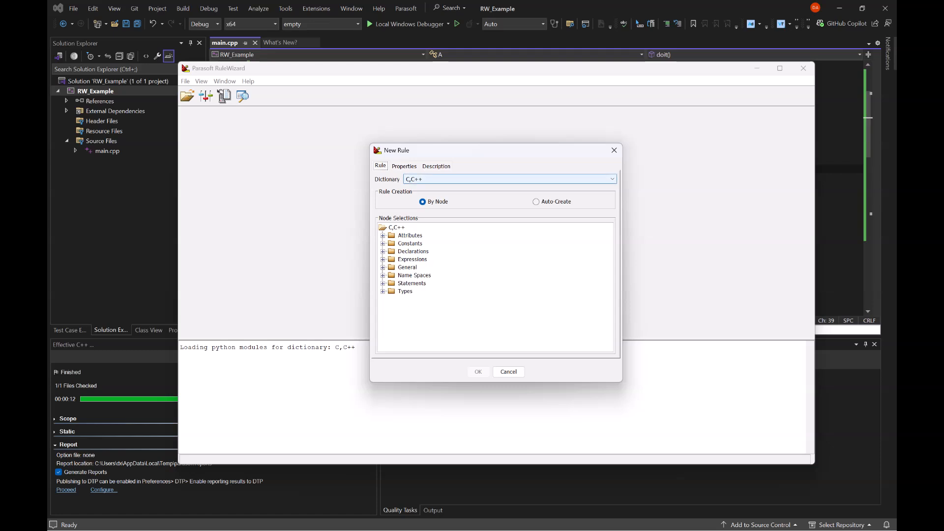
pyautogui.click(510, 179)
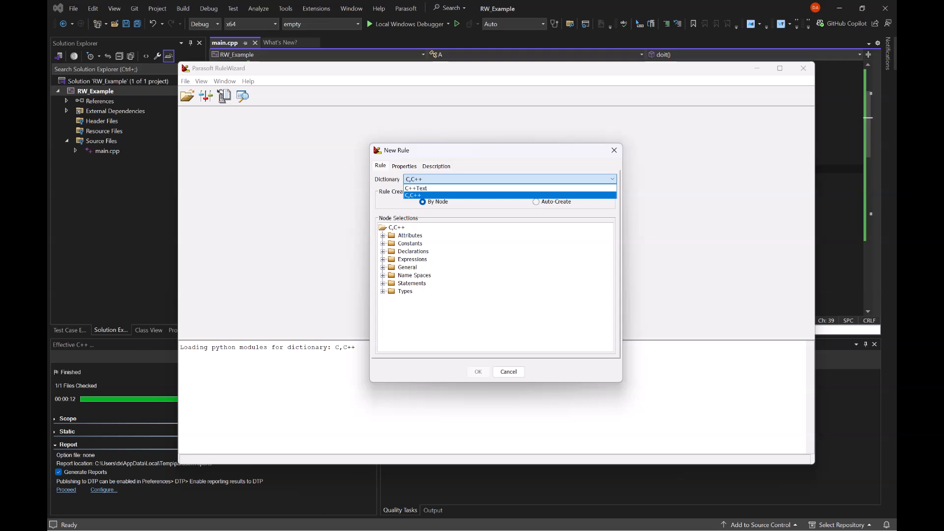
pyautogui.press('Escape')
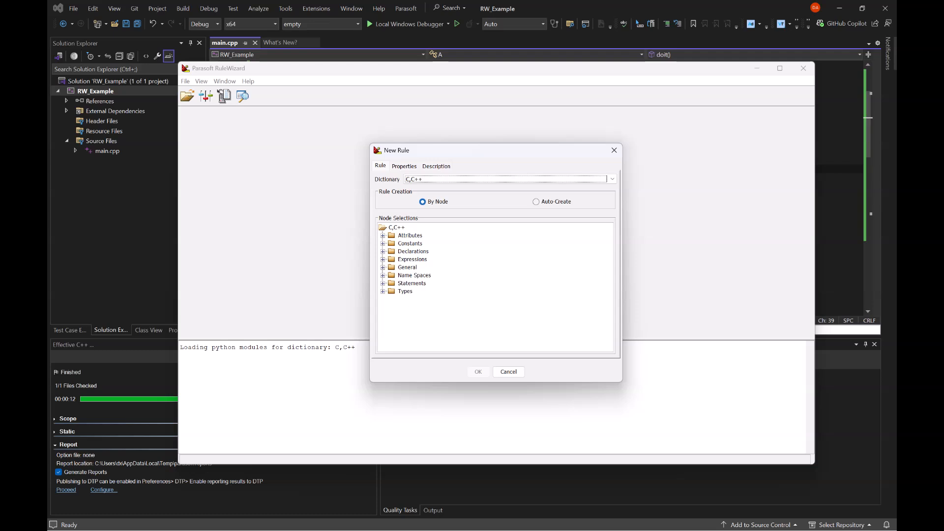
pyautogui.click(537, 201)
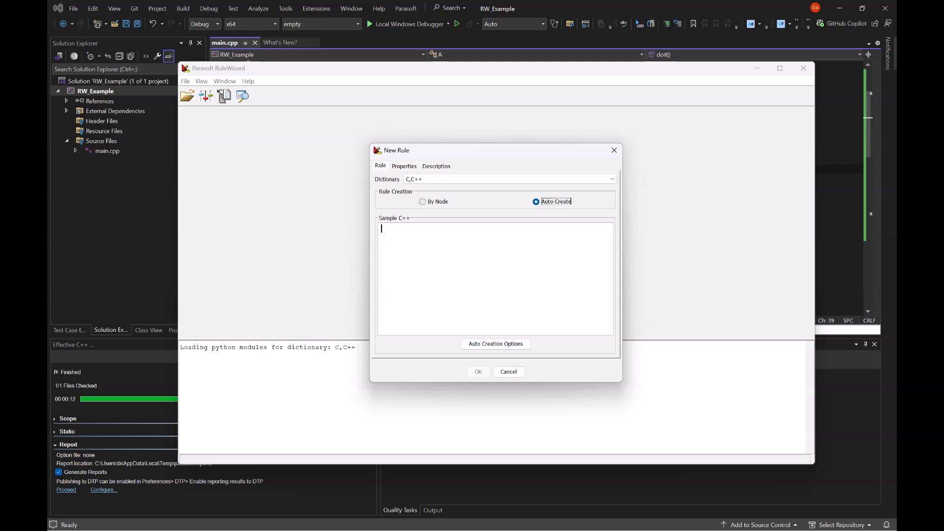
pyautogui.press('Left')
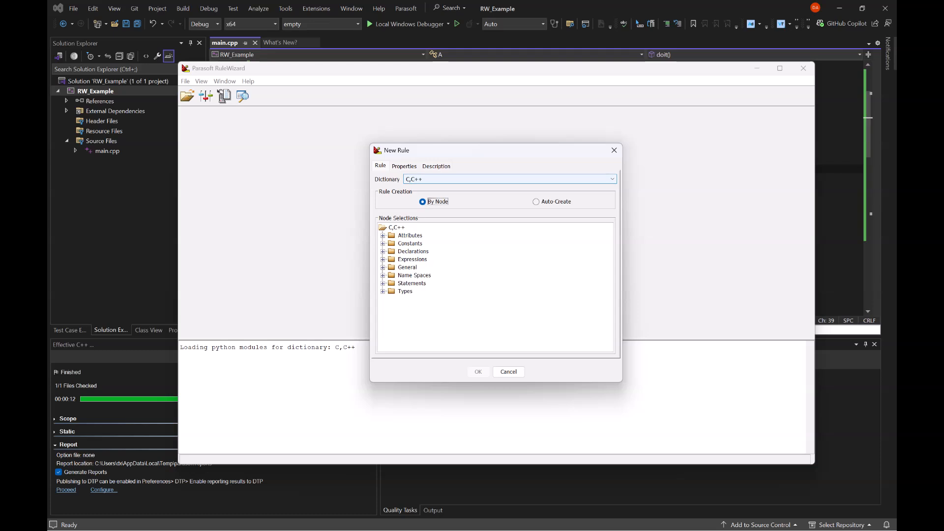
# - Create the C,C++ rule by node, using the function call expression a(b) from the miscellaneous expressions as its starting node
pyautogui.moveTo(508, 149); pyautogui.dragTo(569, 137)
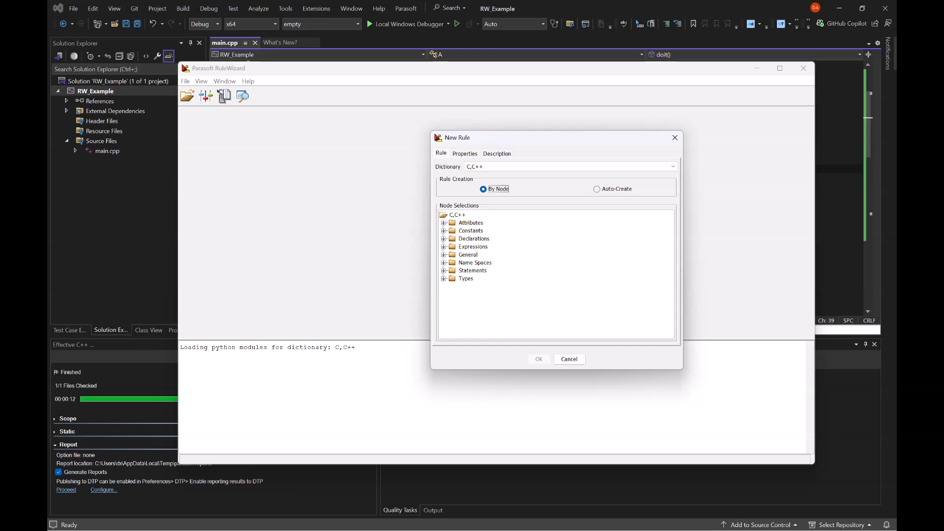
pyautogui.click(443, 247)
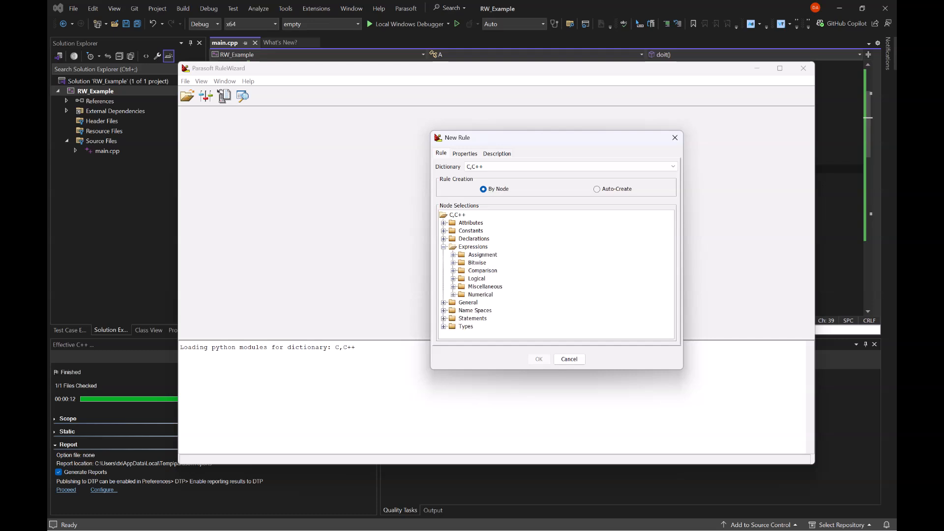
pyautogui.click(453, 287)
pyautogui.click(473, 238)
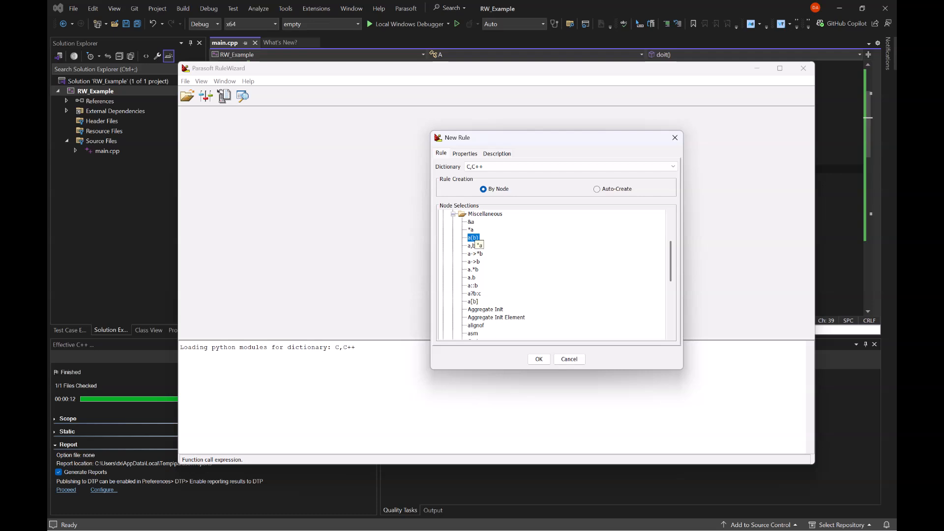
pyautogui.click(471, 230)
pyautogui.click(473, 238)
pyautogui.click(539, 360)
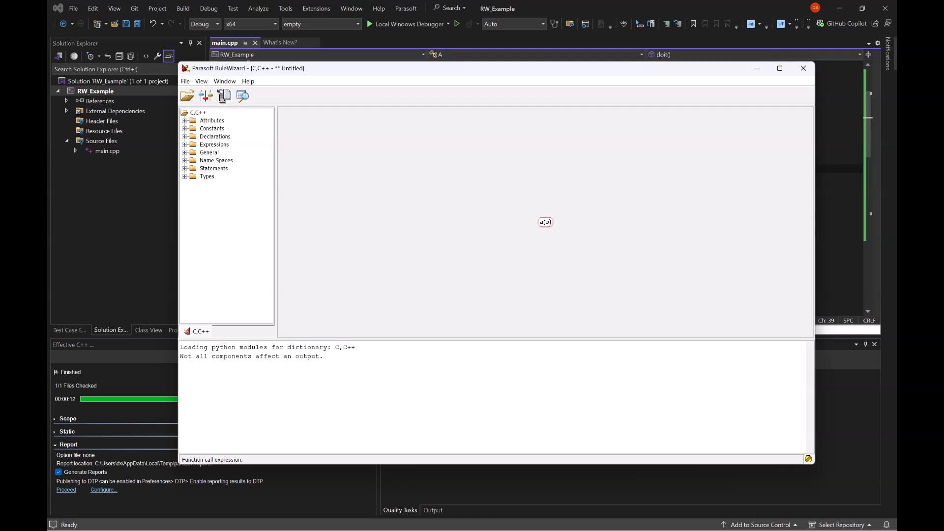
# - Maximize the rule editor and add a Left Hand Side condition of type Global Function to the a(b) node
pyautogui.moveTo(276, 221); pyautogui.dragTo(279, 222)
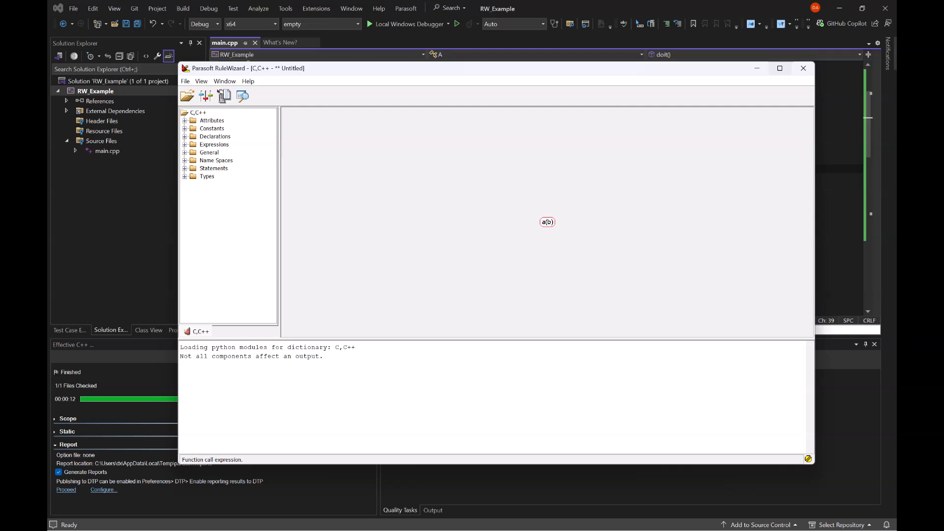
pyautogui.click(779, 68)
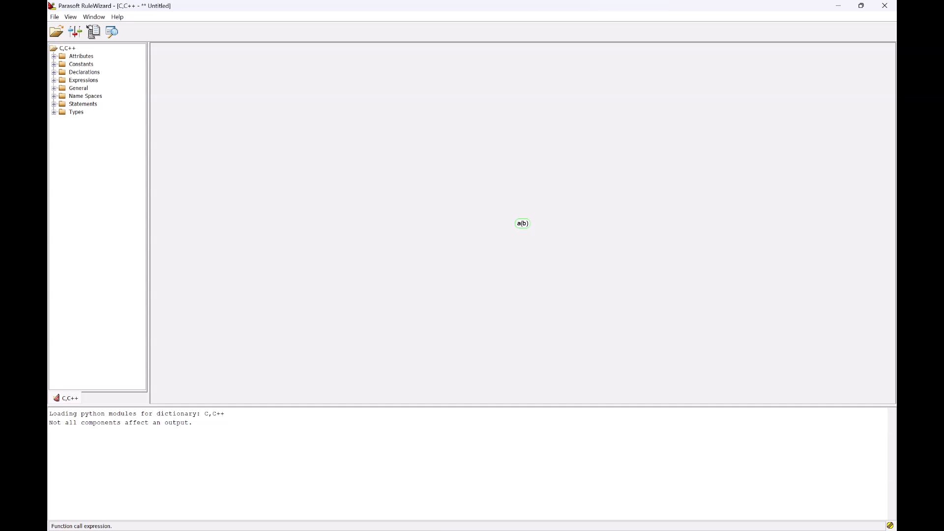
pyautogui.rightClick(522, 223)
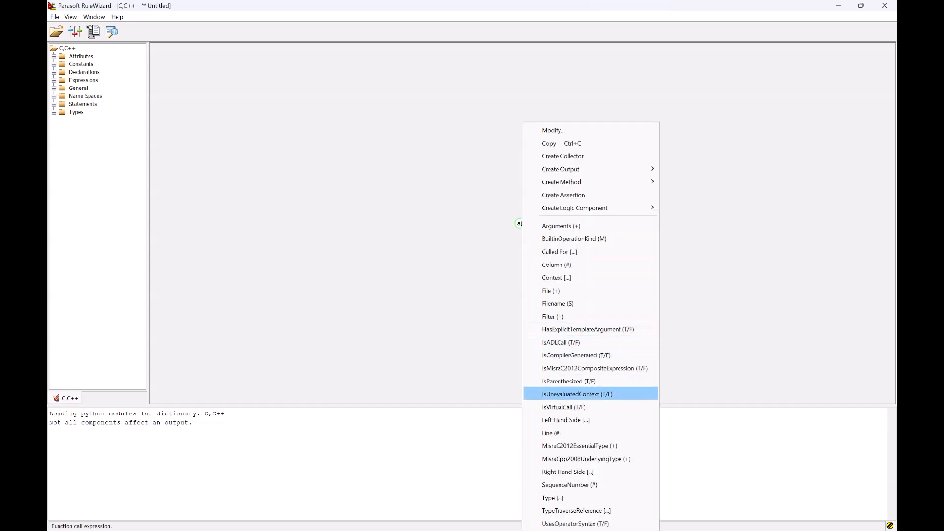
pyautogui.press('Return')
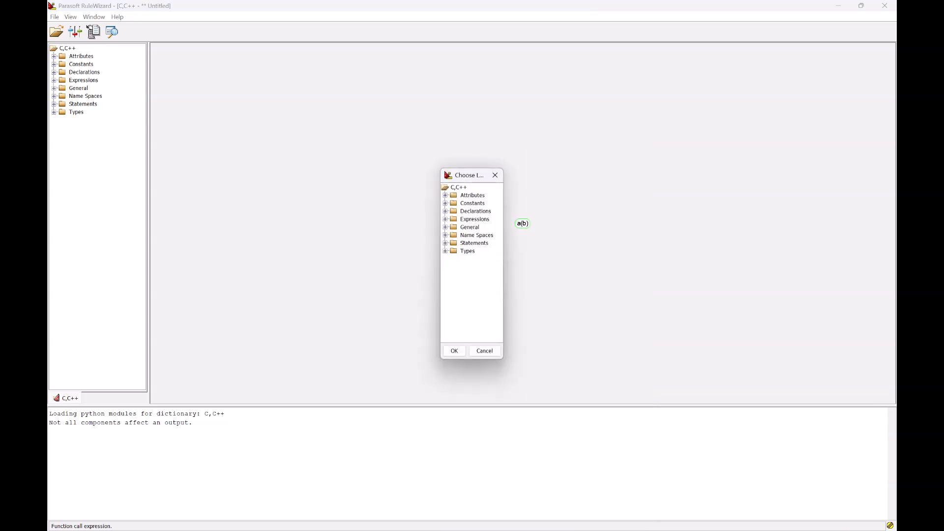
pyautogui.click(363, 211)
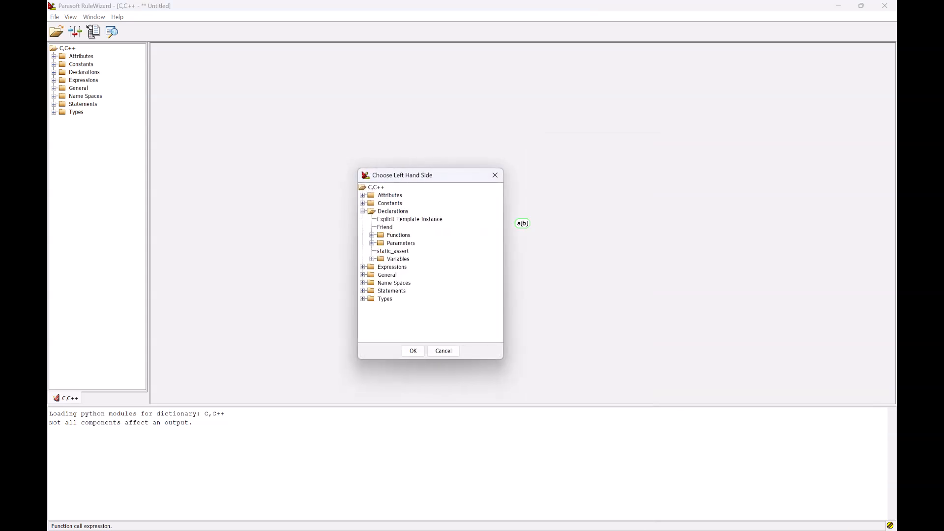
pyautogui.click(372, 235)
pyautogui.click(406, 242)
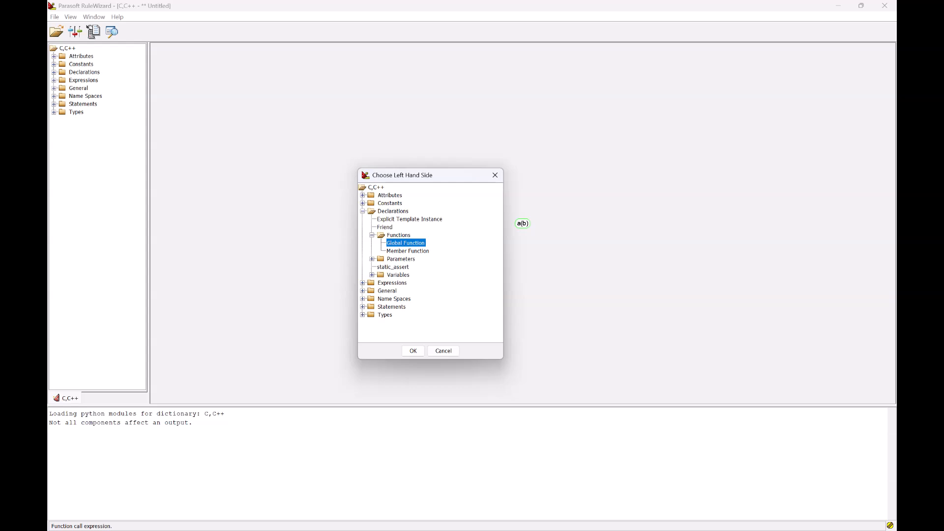
pyautogui.moveTo(441, 175); pyautogui.dragTo(418, 195)
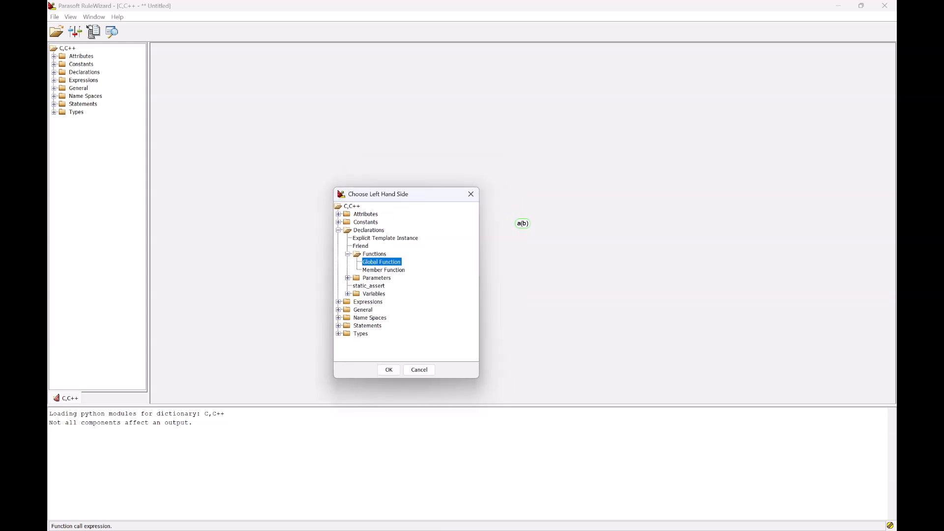
pyautogui.click(388, 369)
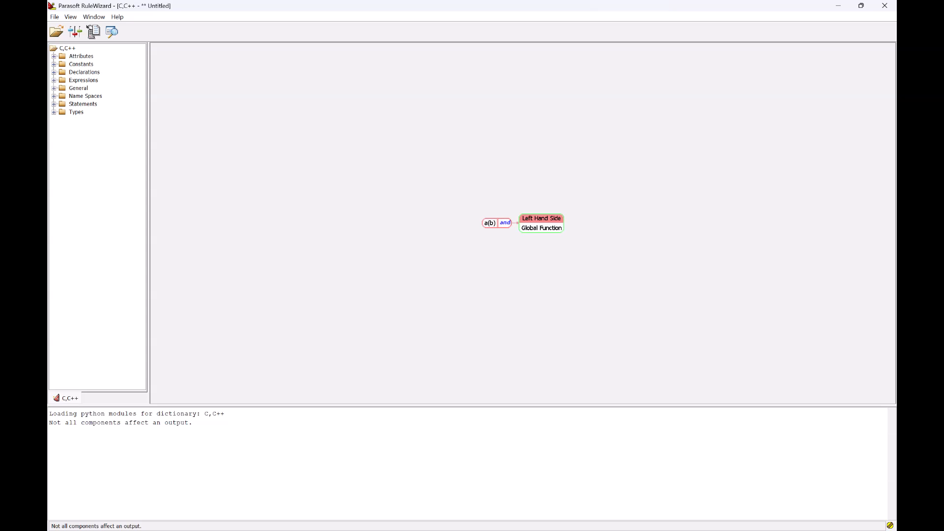
# - Add a Name condition to the Global Function node with the regular expression ^_beginthread$|^_beginthreadex$
pyautogui.rightClick(542, 227)
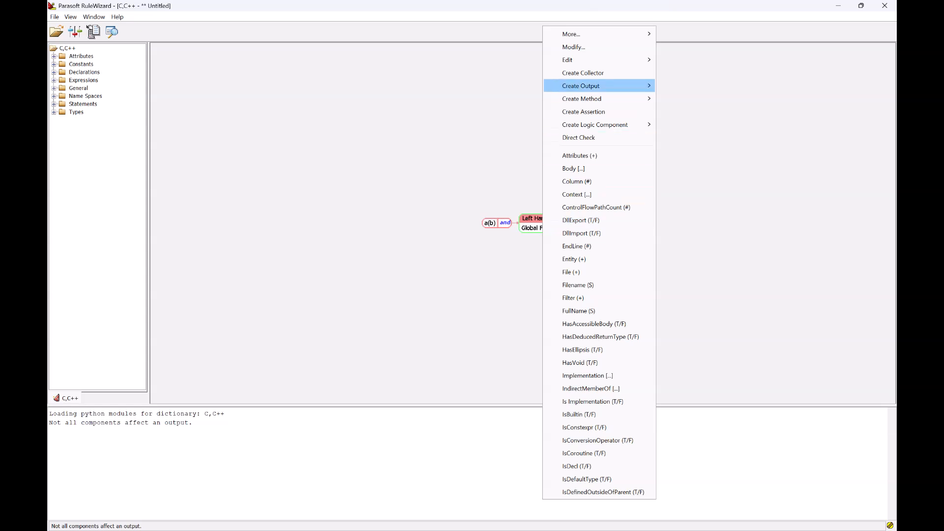
pyautogui.moveTo(573, 34)
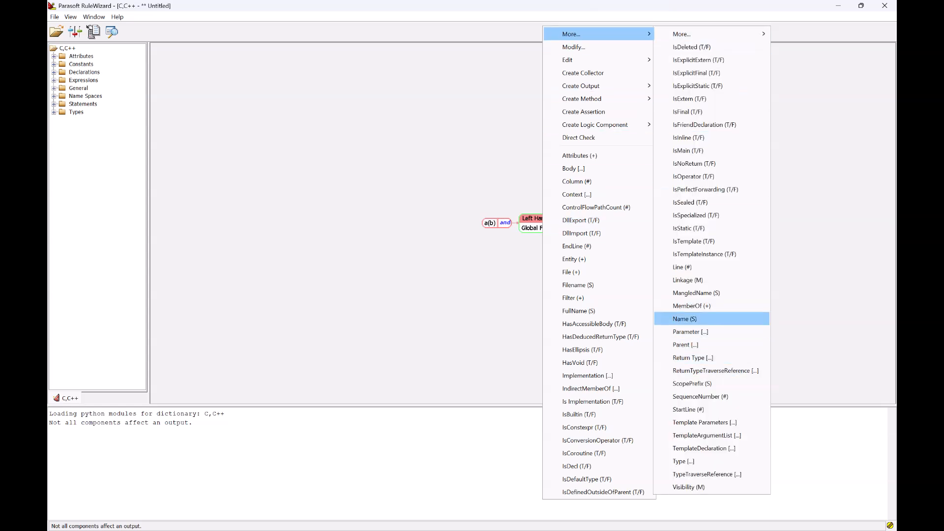
pyautogui.click(684, 318)
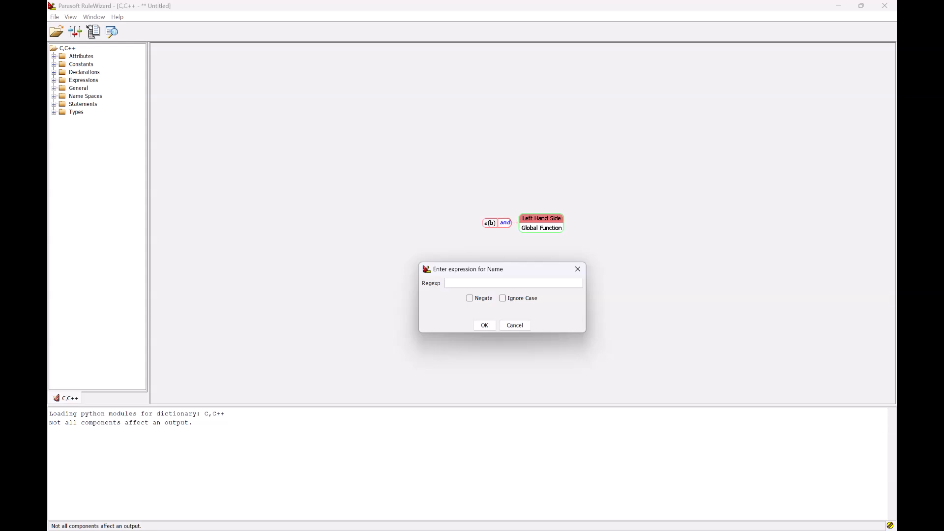
pyautogui.write('_beginthread')
pyautogui.write('$|^_beginthreadex$|')
pyautogui.press('BackSpace')
pyautogui.press('Return')
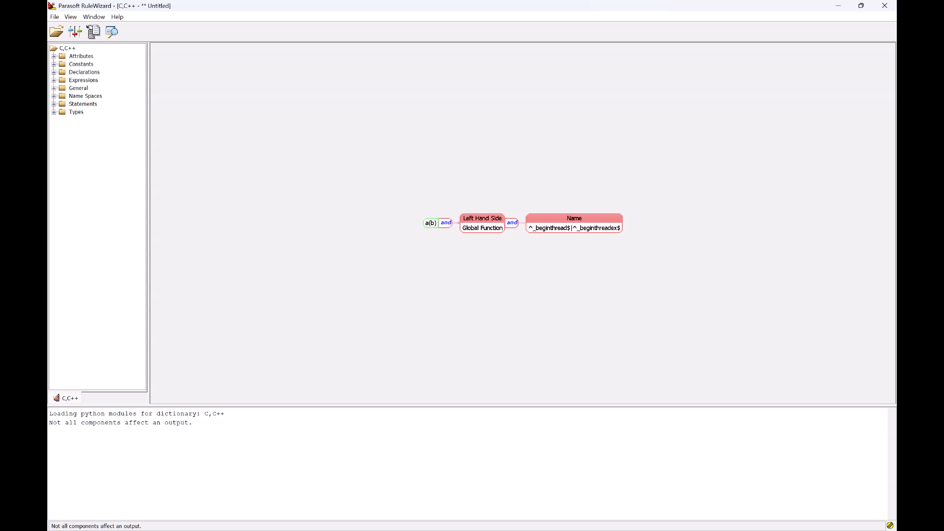
# - Add a customized output to the a(b) node with the message "Review this function manually"
pyautogui.rightClick(429, 223)
pyautogui.moveTo(492, 169)
pyautogui.click(591, 169)
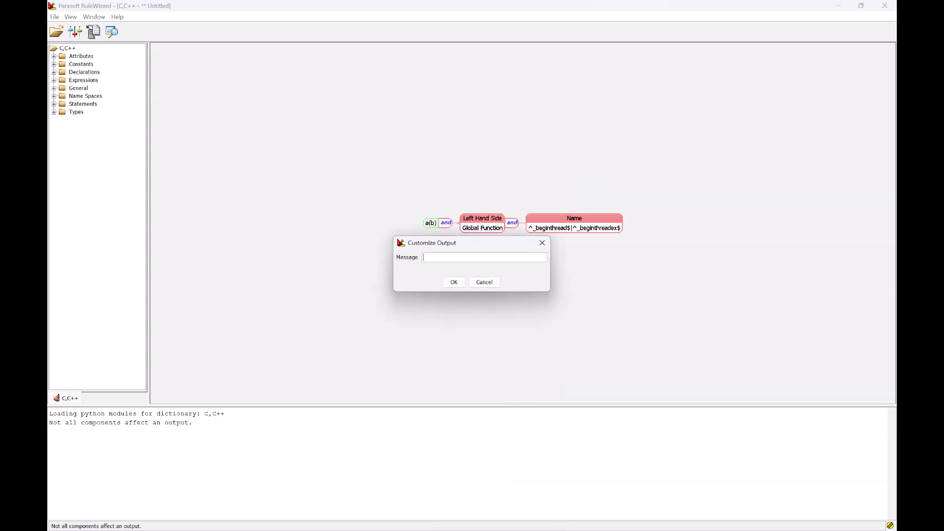
pyautogui.moveTo(475, 243); pyautogui.dragTo(470, 258)
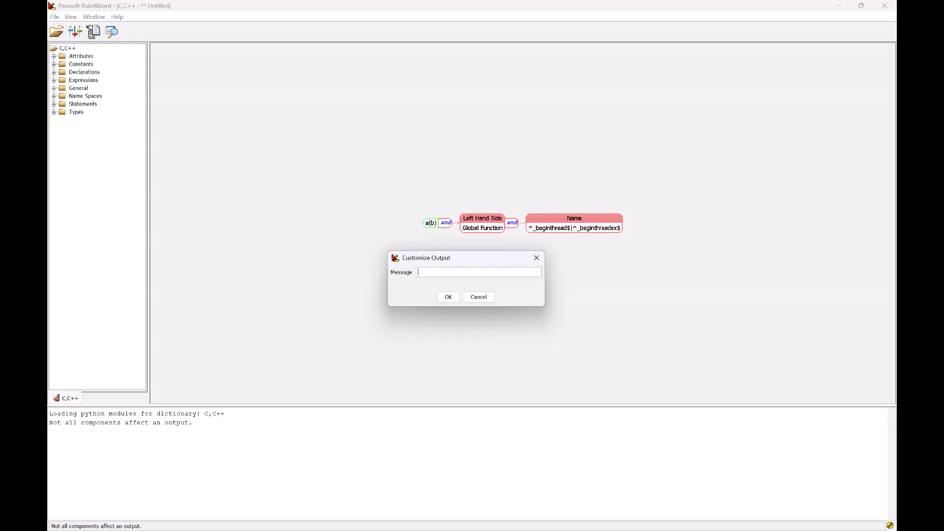
pyautogui.write('Review this function manually')
pyautogui.press('Return')
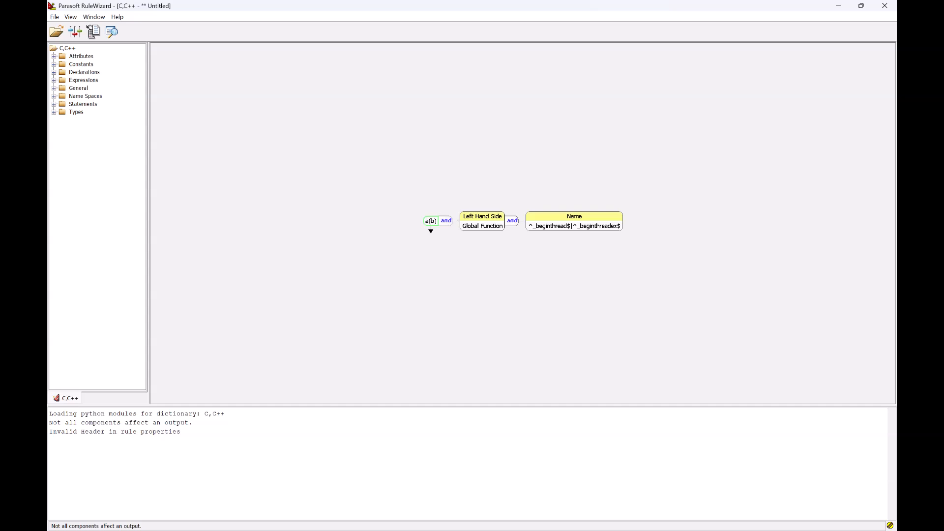
# - Open the rule's properties and set the Rule ID to ASAP-WINAPI
pyautogui.rightClick(277, 136)
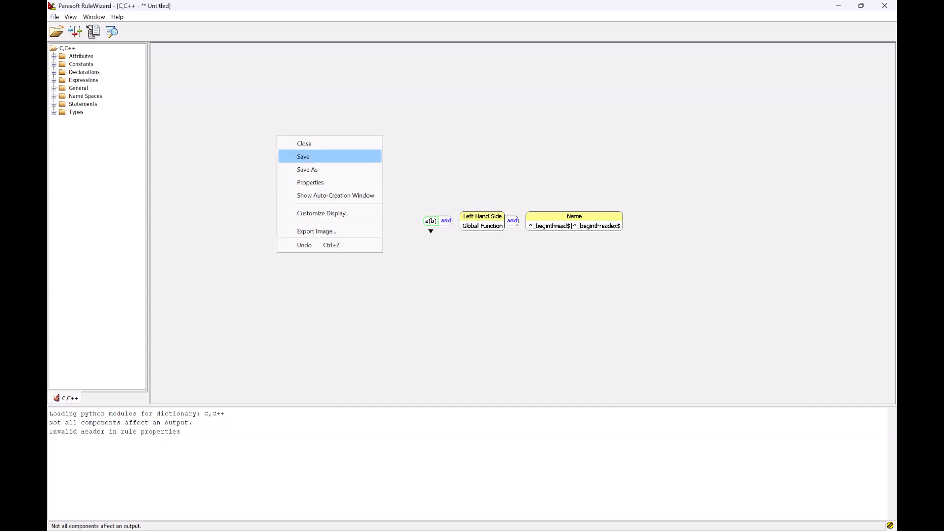
pyautogui.click(310, 183)
pyautogui.moveTo(416, 203); pyautogui.dragTo(299, 72)
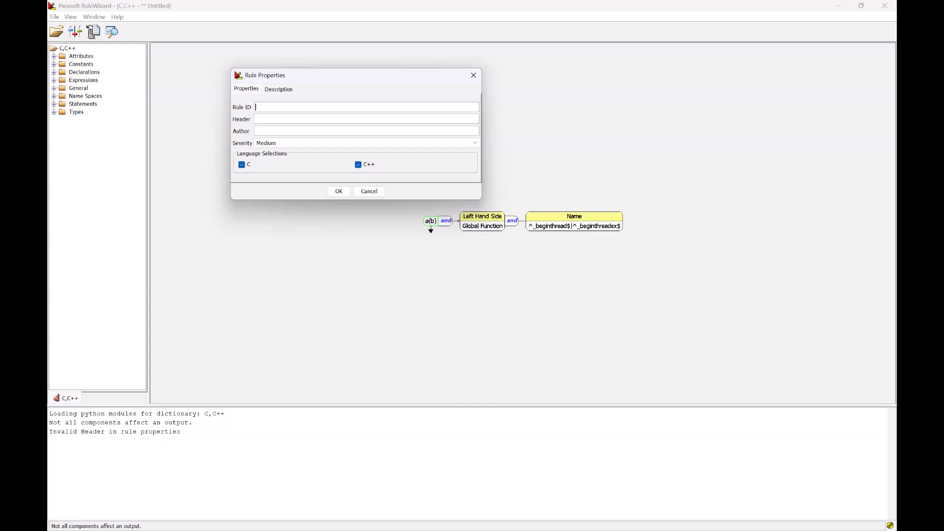
pyautogui.write('SAP')
pyautogui.write('-WINAP')
pyautogui.hotkey('shift', 'Right')
pyautogui.hotkey('shift', 'Right')
pyautogui.press('End')
pyautogui.doubleClick(264, 107)
# - Set the rule header to "Be careful with this function", fill in the author's name and choose Medium severity
pyautogui.press('Tab')
pyautogui.write('Be careful')
pyautogui.write(' with this function')
pyautogui.write('Smeagol')
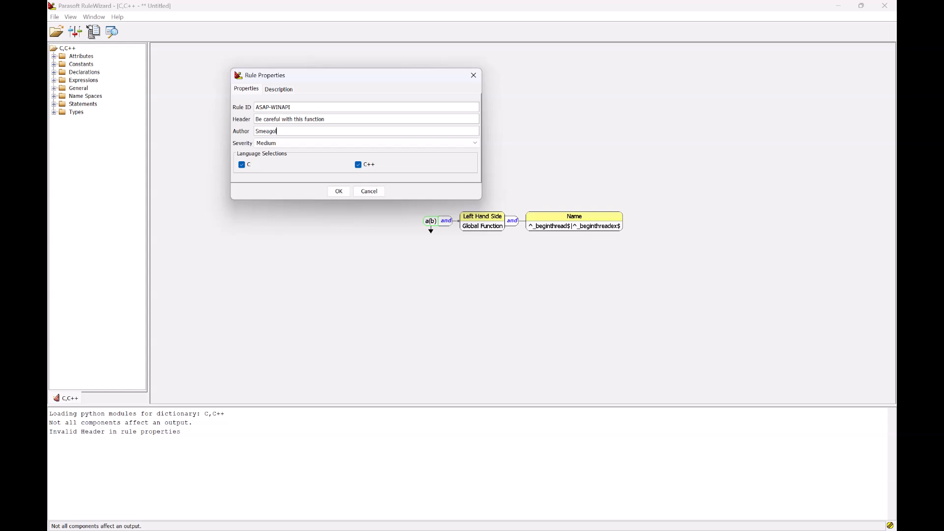
pyautogui.press('Tab')
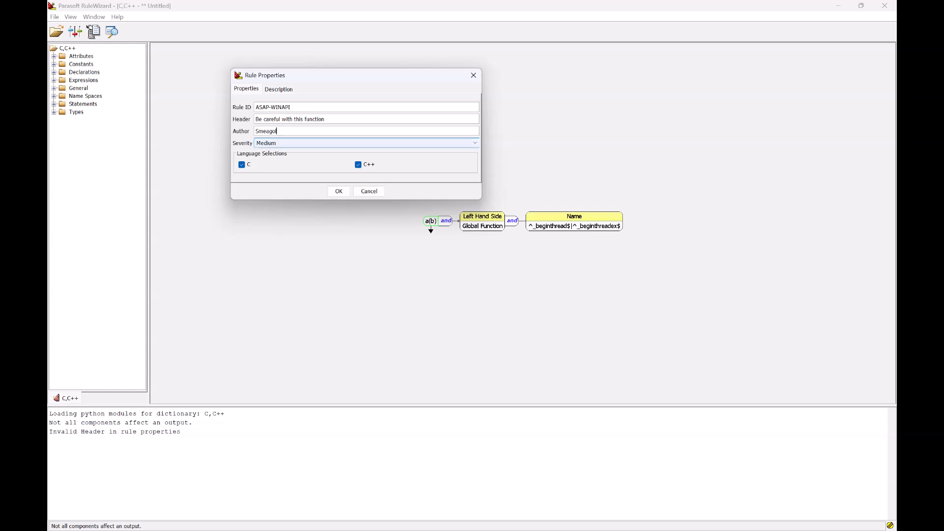
pyautogui.click(366, 143)
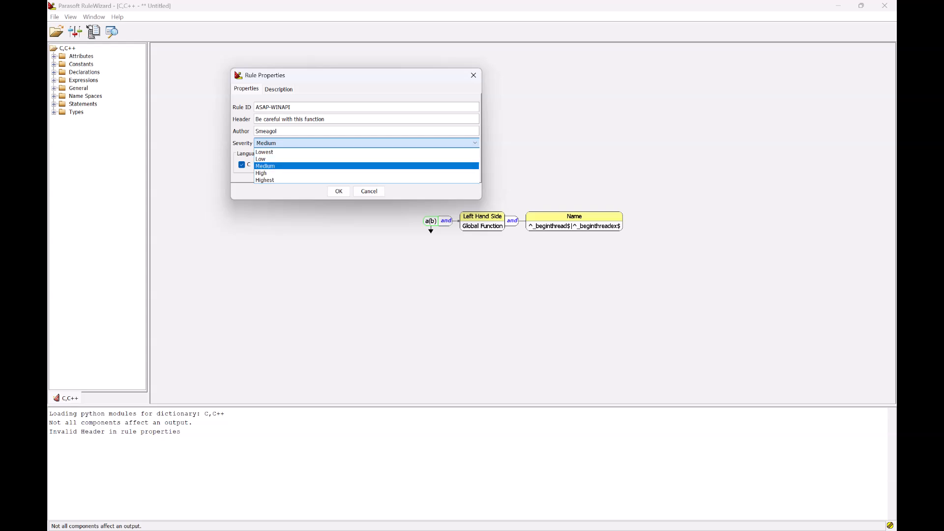
pyautogui.click(366, 166)
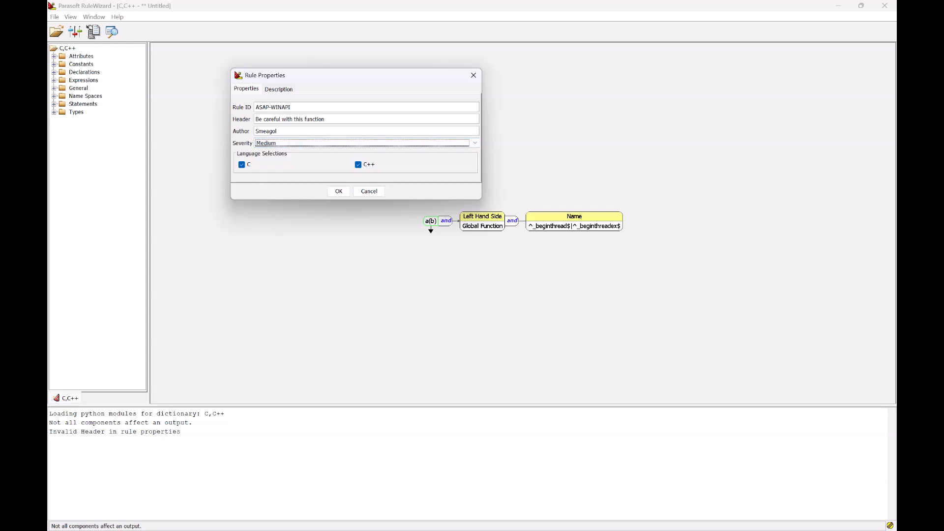
# - Write the rule description with "Add your description here", an int main() example returning 0 and a URL placeholder, and accept the properties
pyautogui.click(278, 89)
pyautogui.write('Add your description here')
pyautogui.press('Return')
pyautogui.write('int main()')
pyautogui.write('{')
pyautogui.write('return 0;')
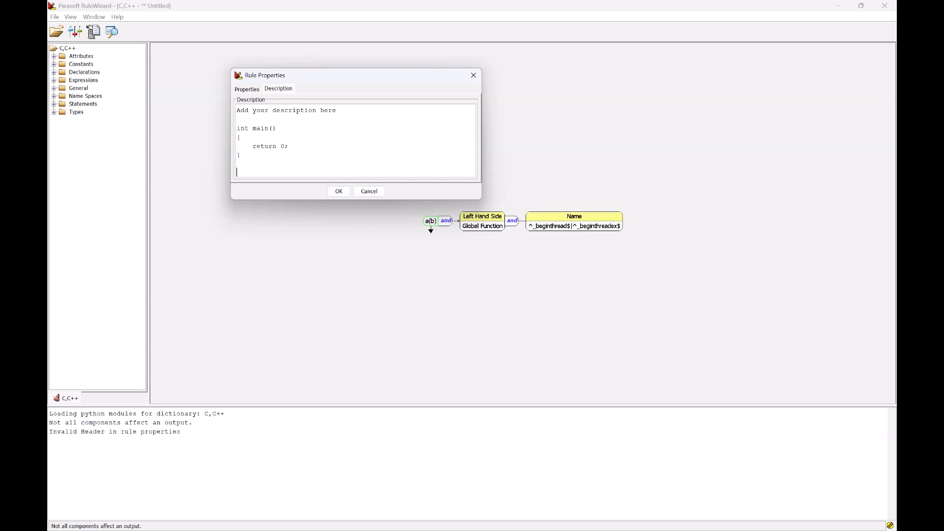
pyautogui.write('past ')
pyautogui.write(' some url here ...')
pyautogui.press('Return')
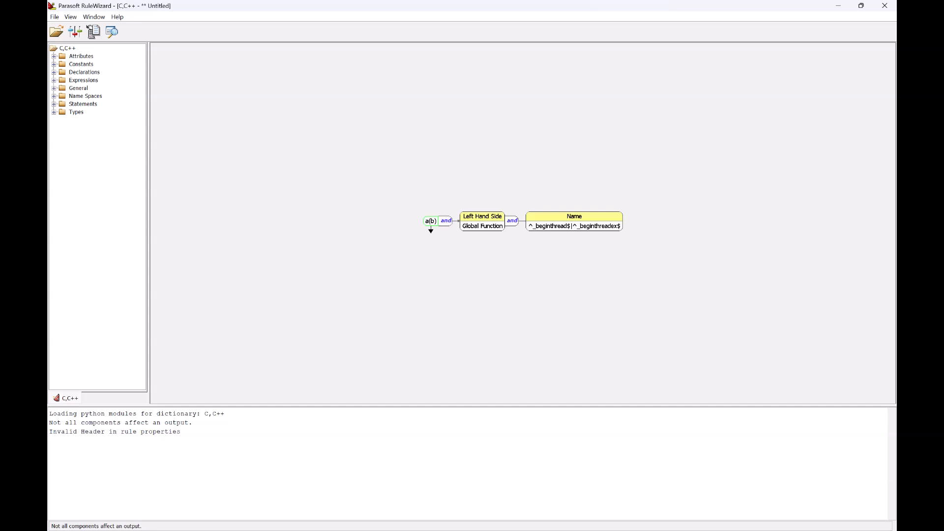
# - Save the rule to the Desktop as ASAP-WINAPI and close RuleWizard
pyautogui.click(55, 17)
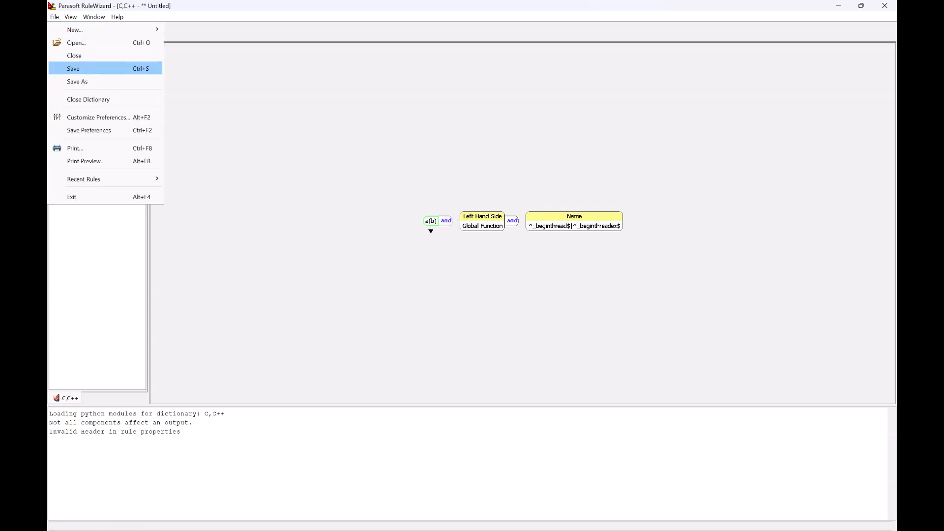
pyautogui.click(79, 68)
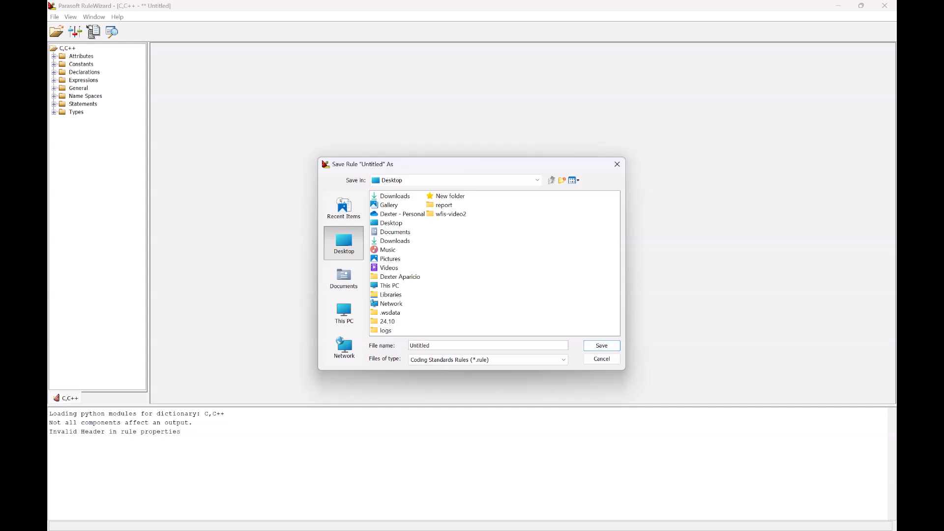
pyautogui.press('BackSpace')
pyautogui.press('BackSpace')
pyautogui.press('BackSpace')
pyautogui.press('BackSpace')
pyautogui.press('BackSpace')
pyautogui.press('BackSpace')
pyautogui.press('BackSpace')
pyautogui.press('BackSpace')
pyautogui.write('ASAP-WINAPI')
pyautogui.moveTo(446, 346); pyautogui.dragTo(409, 345)
pyautogui.click(601, 345)
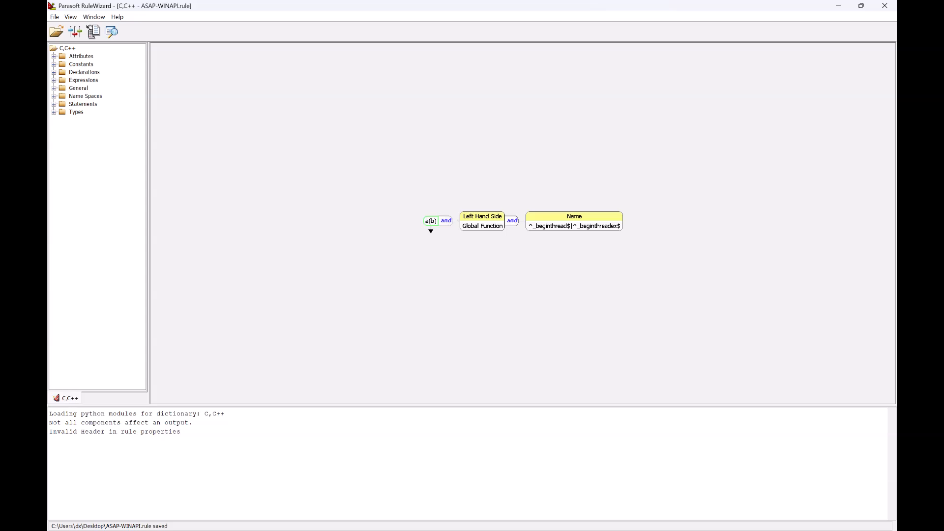
pyautogui.click(884, 5)
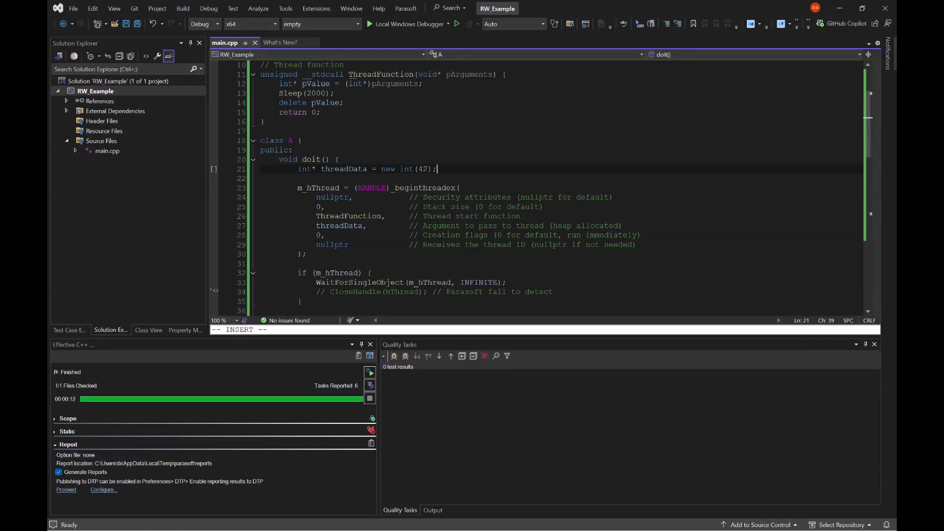
# - Open Parasoft's test configurations in Visual Studio and duplicate the built-in Metrics static analysis configuration
pyautogui.click(406, 9)
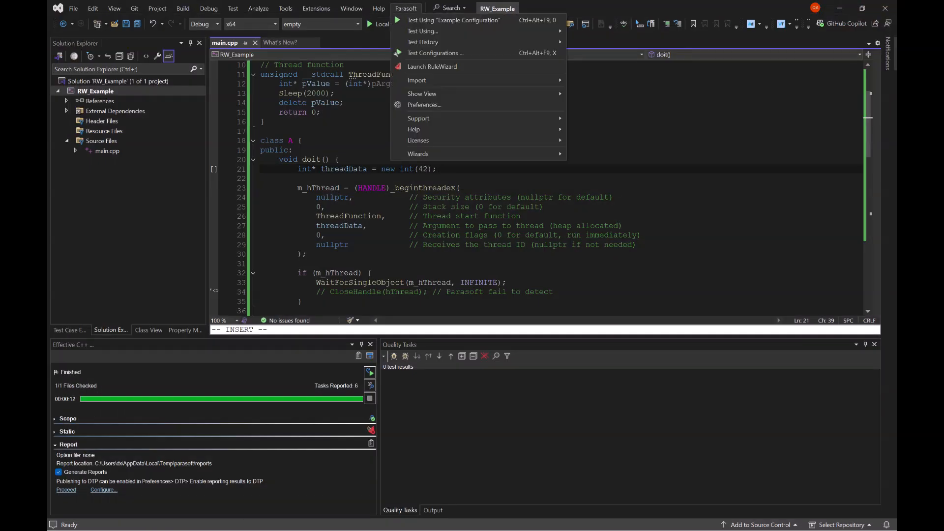
pyautogui.click(433, 52)
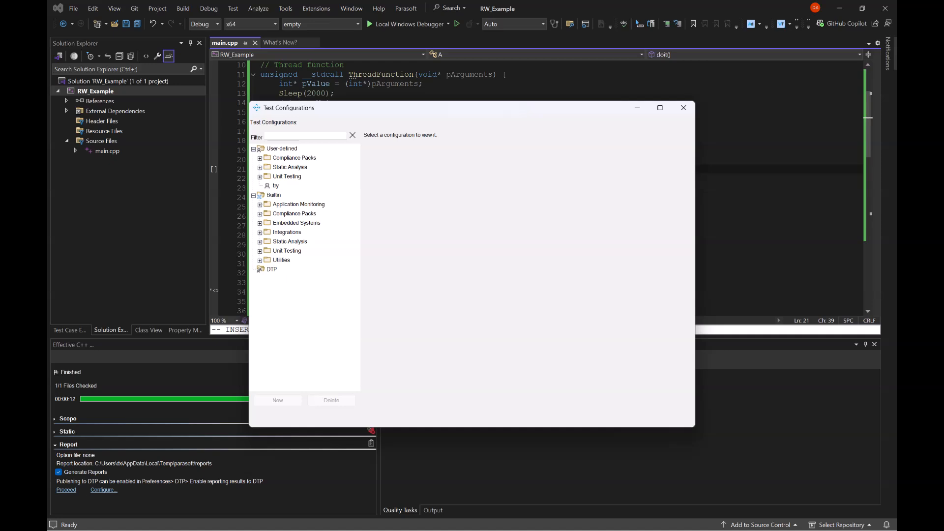
pyautogui.click(259, 242)
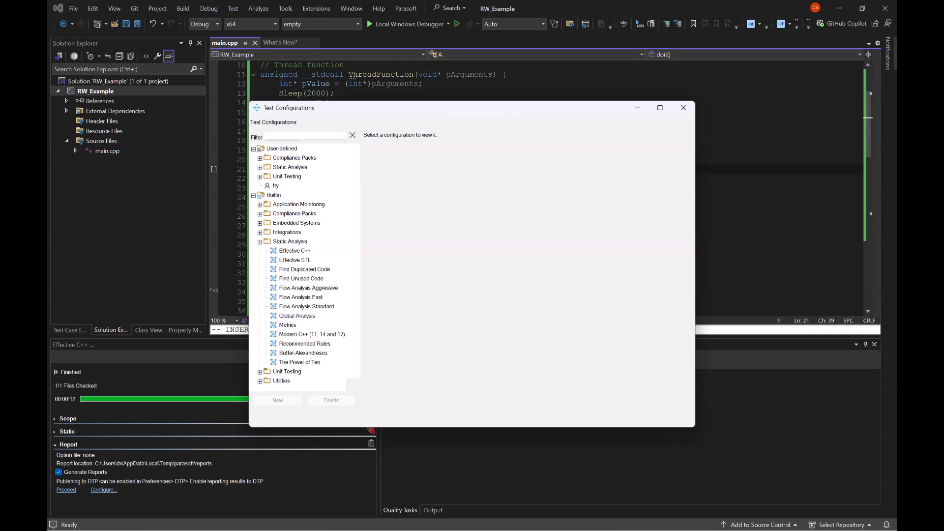
pyautogui.click(287, 325)
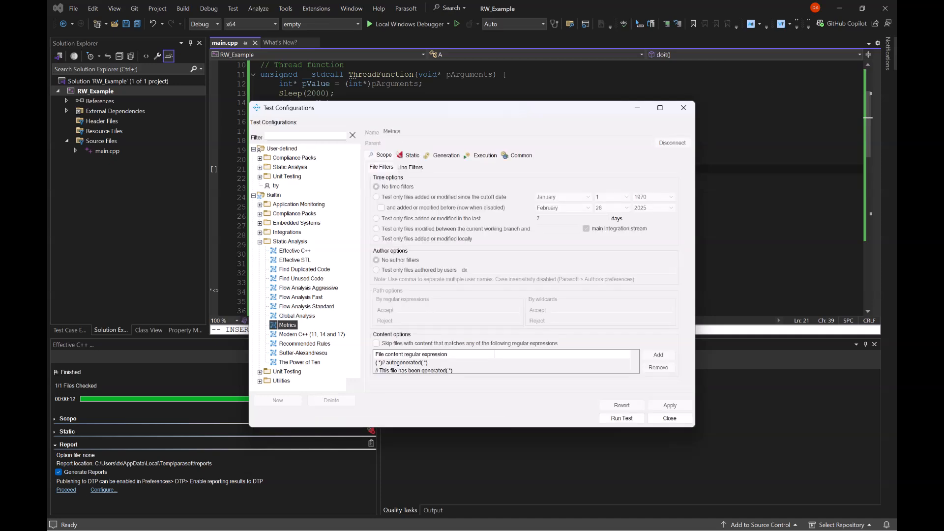
pyautogui.click(411, 156)
pyautogui.rightClick(297, 325)
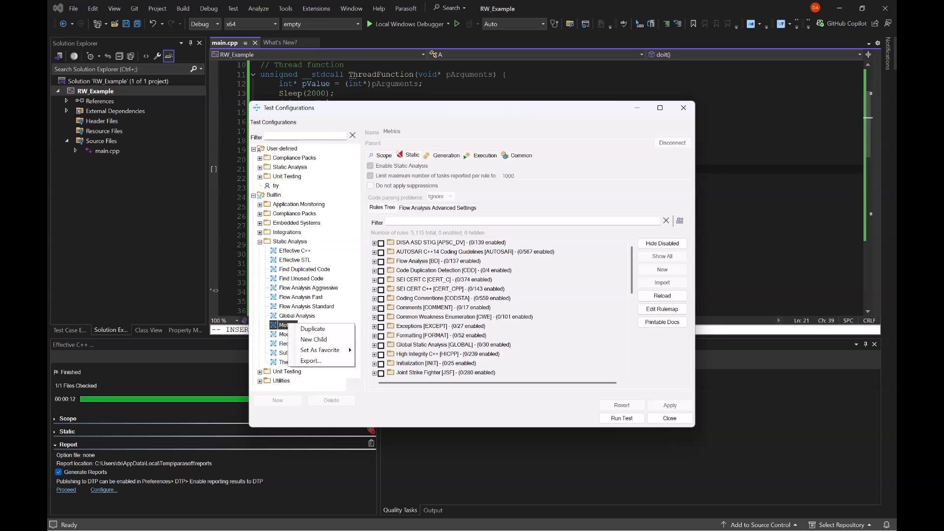
pyautogui.click(312, 328)
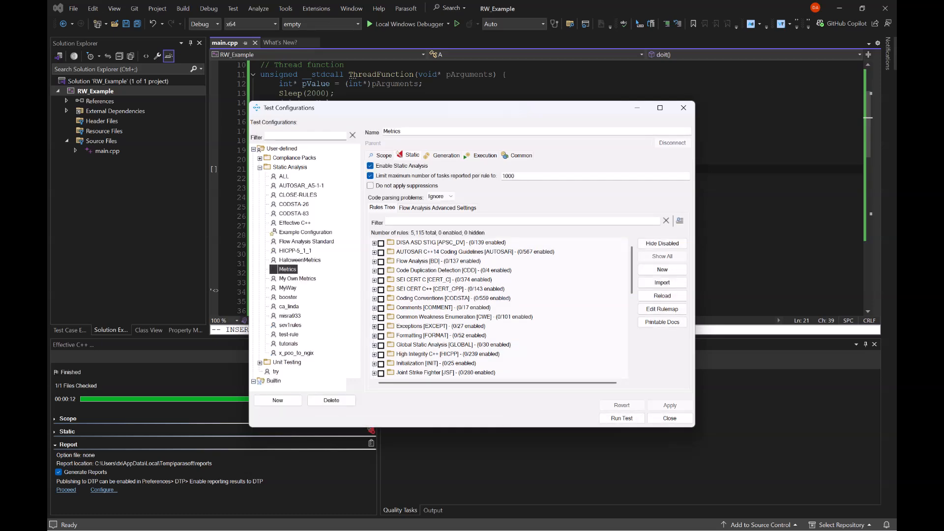
# - Rename the duplicated Metrics configuration to ASAP and apply the change
pyautogui.click(402, 131)
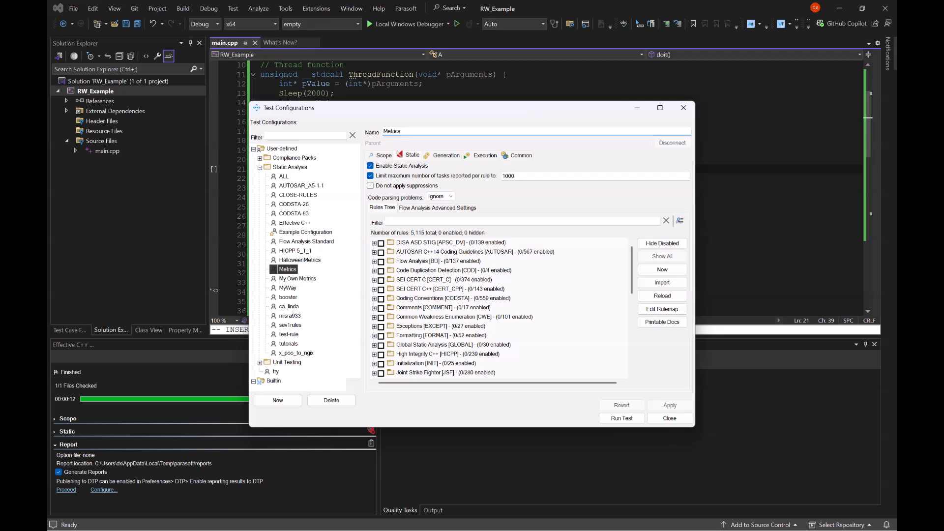
pyautogui.press('BackSpace')
pyautogui.press('BackSpace')
pyautogui.press('BackSpace')
pyautogui.press('BackSpace')
pyautogui.press('BackSpace')
pyautogui.press('BackSpace')
pyautogui.press('BackSpace')
pyautogui.write('ASAP')
pyautogui.click(669, 405)
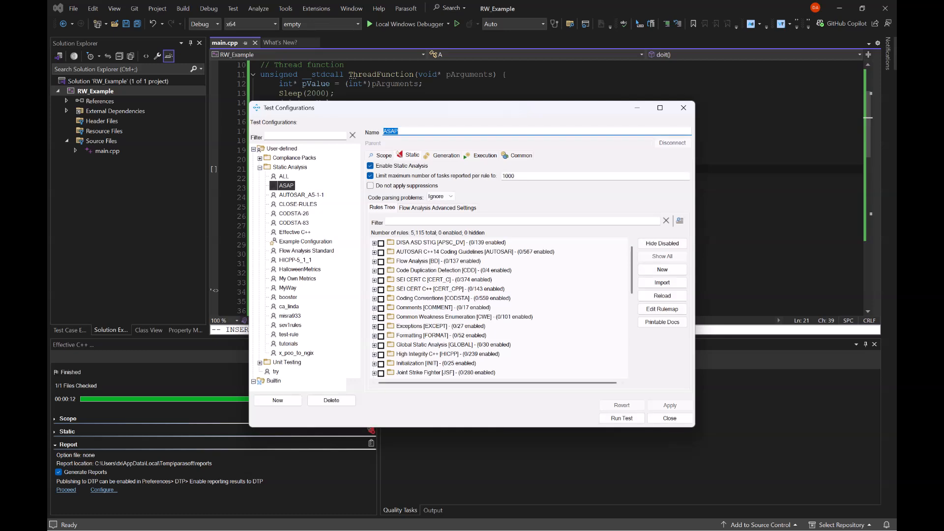
pyautogui.click(374, 252)
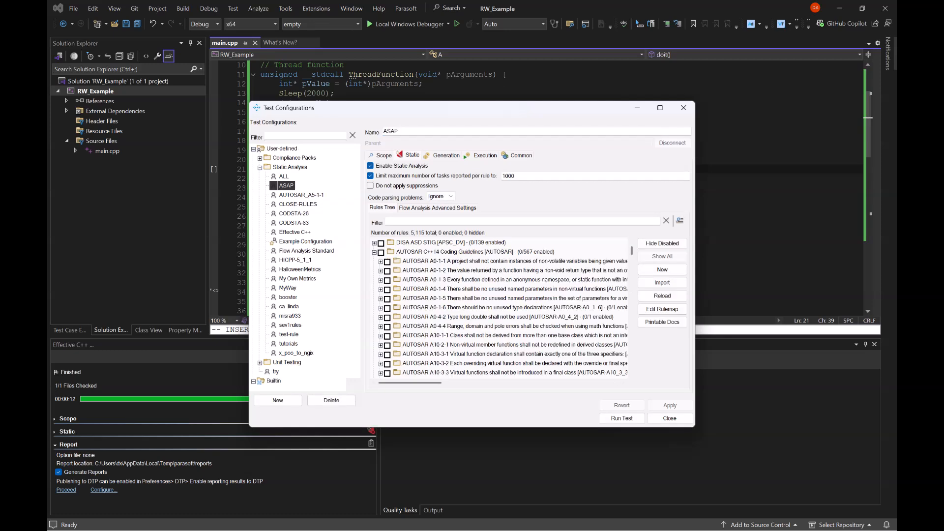
pyautogui.click(381, 261)
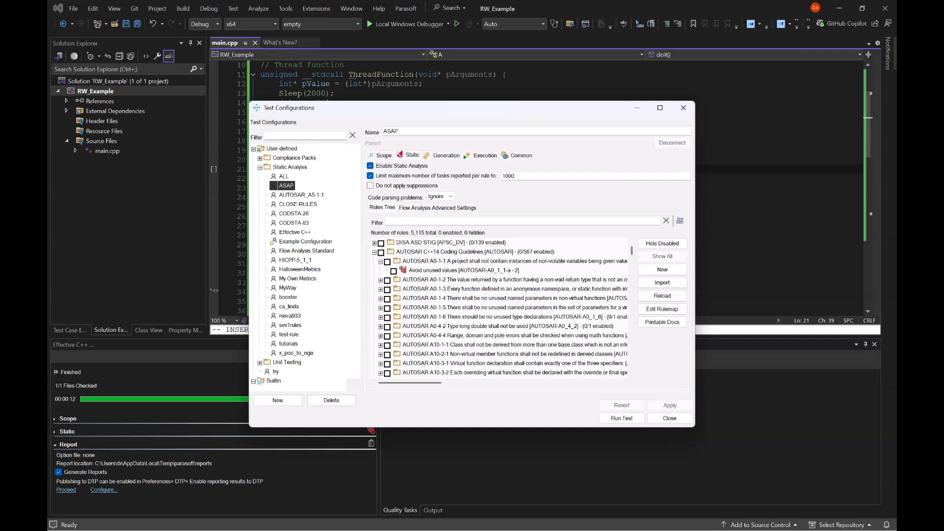
pyautogui.click(374, 252)
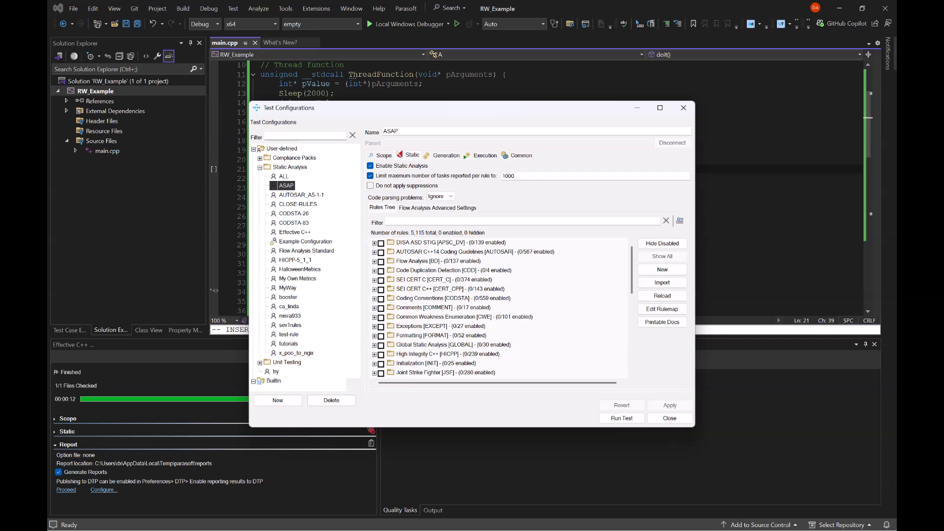
# - Import the rule file ASAP-WINAPI.rule from the Desktop into the ASAP configuration's rules tree
pyautogui.moveTo(494, 112); pyautogui.dragTo(507, 116)
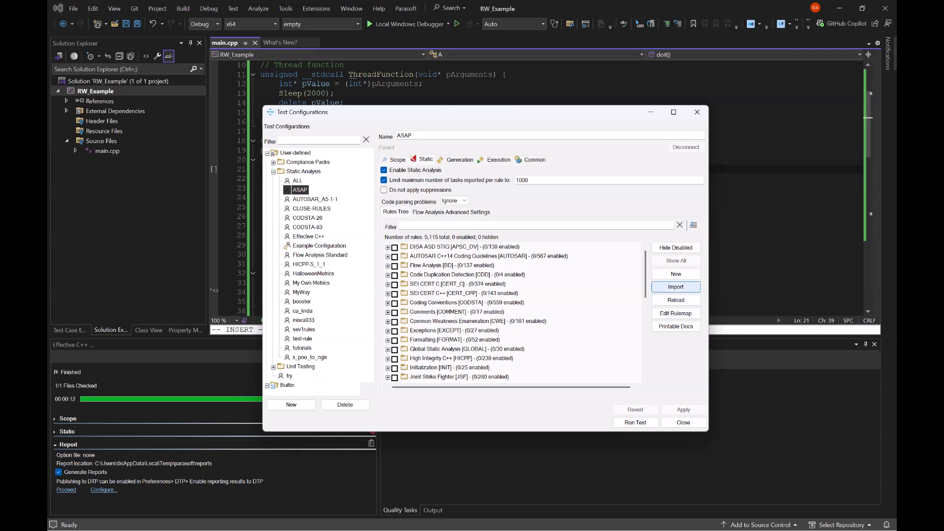
pyautogui.click(675, 286)
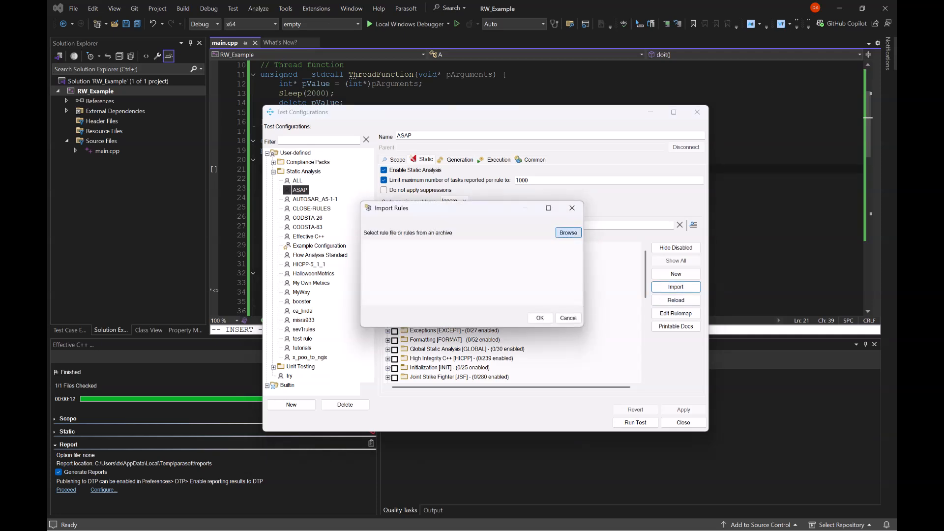
pyautogui.click(568, 232)
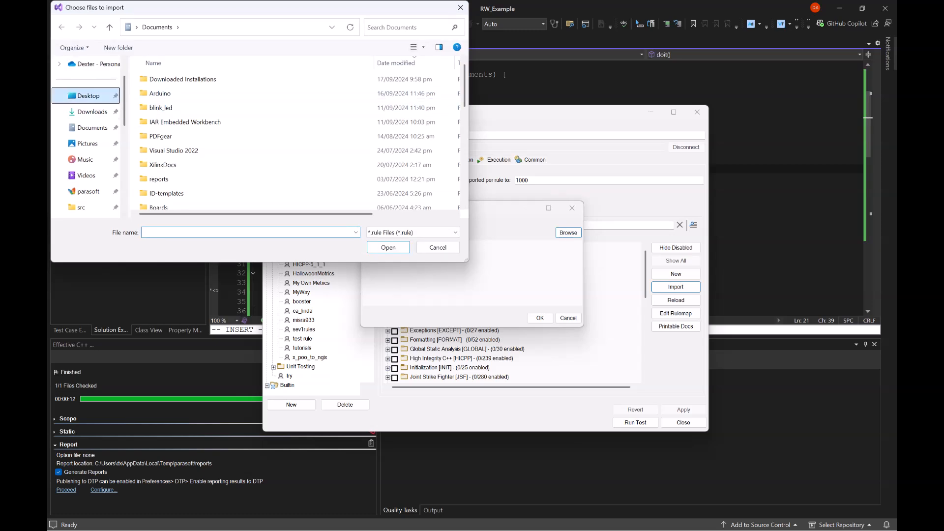
pyautogui.click(164, 151)
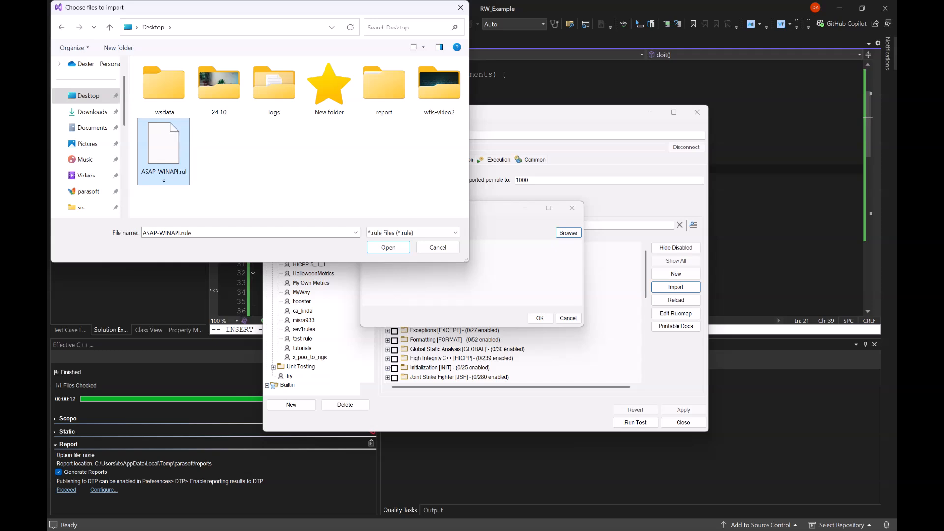
pyautogui.click(388, 247)
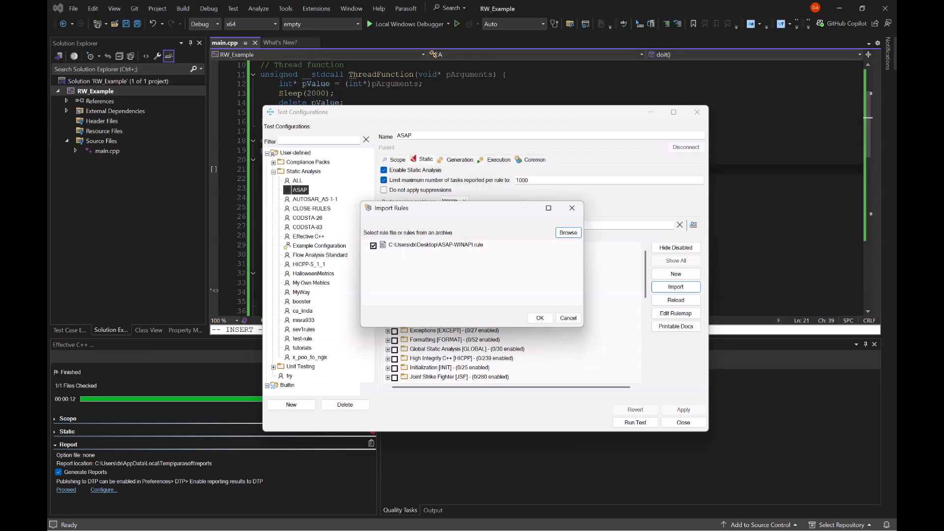
pyautogui.click(539, 318)
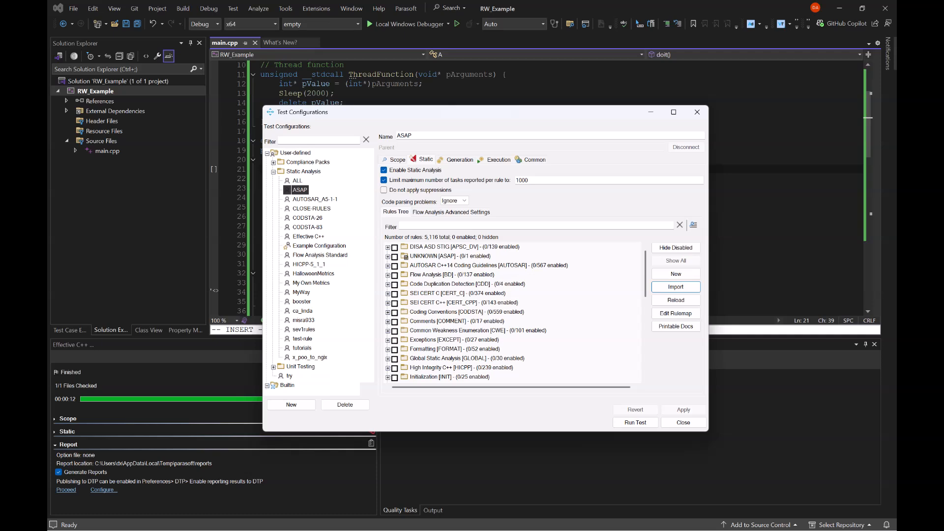
# - Expand the imported ASAP category, view its ASAP-WINAPI rule in RuleWizard, and close RuleWizard again
pyautogui.click(450, 256)
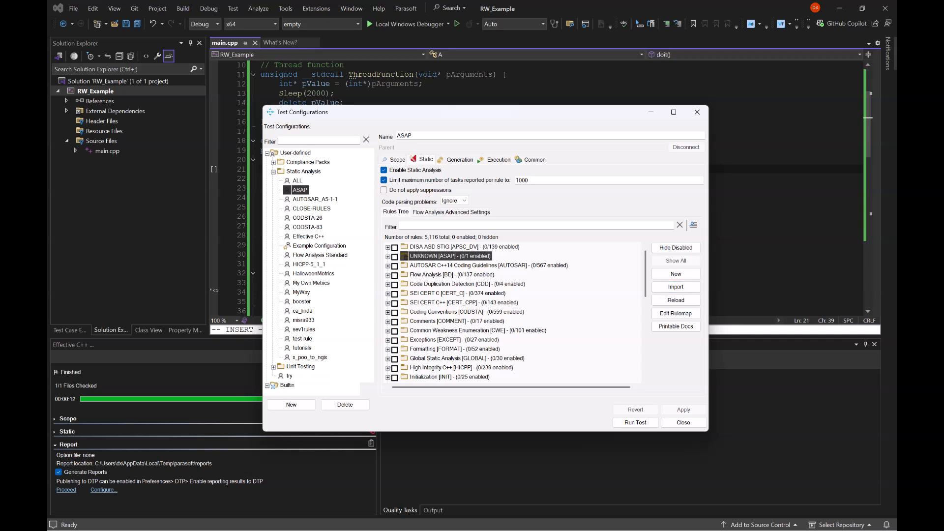
pyautogui.click(388, 257)
pyautogui.click(471, 265)
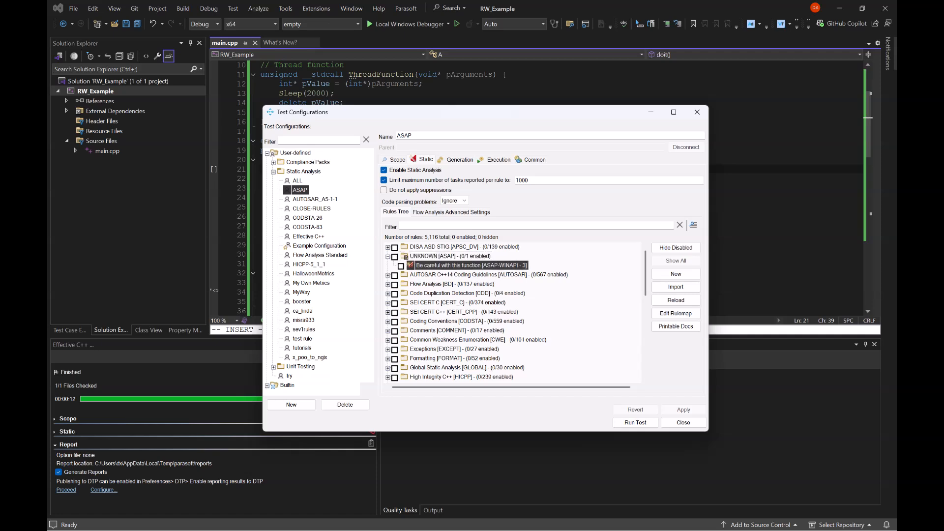
pyautogui.rightClick(474, 265)
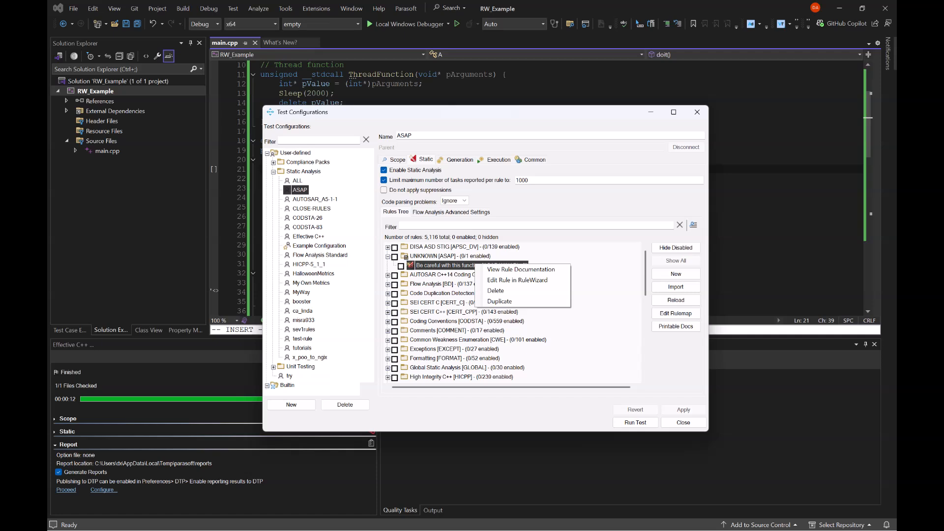
pyautogui.click(518, 279)
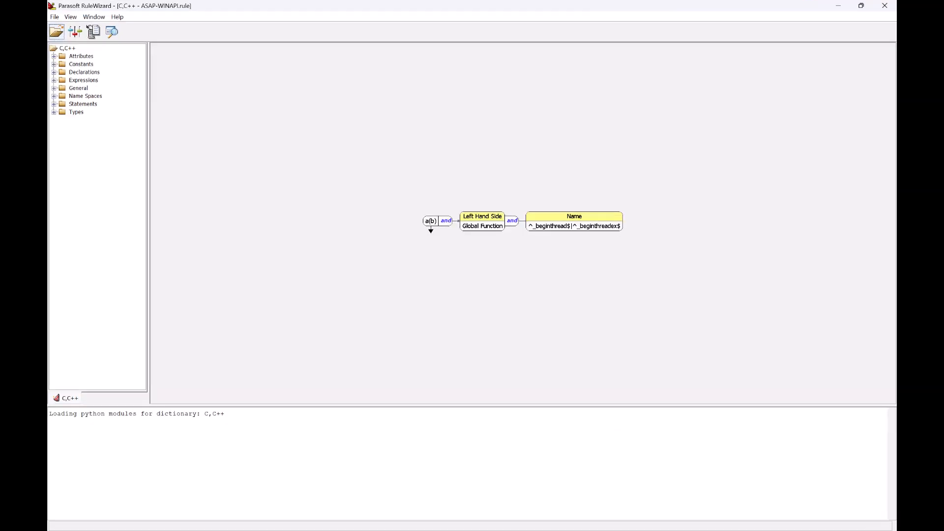
pyautogui.click(884, 6)
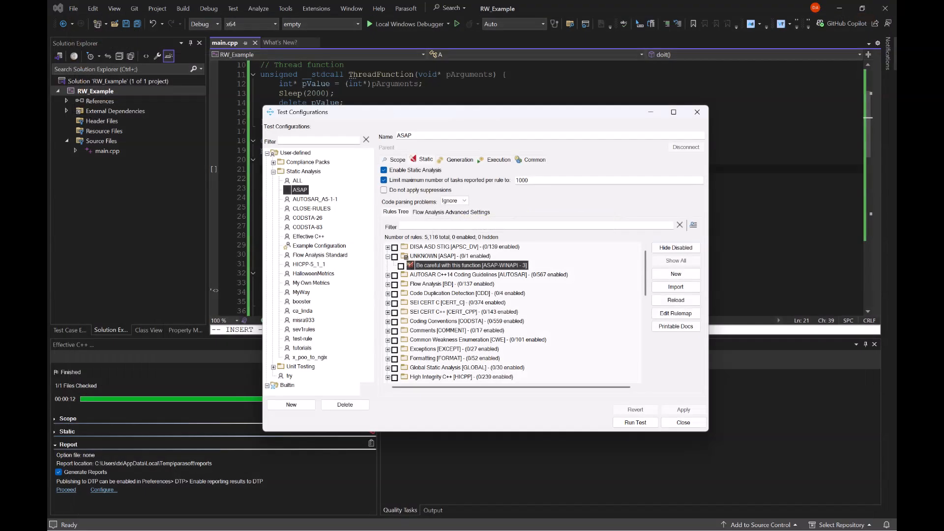
# - Add a user-defined category to the rulemap with ID ASAP and description "As soon as possible"
pyautogui.click(450, 256)
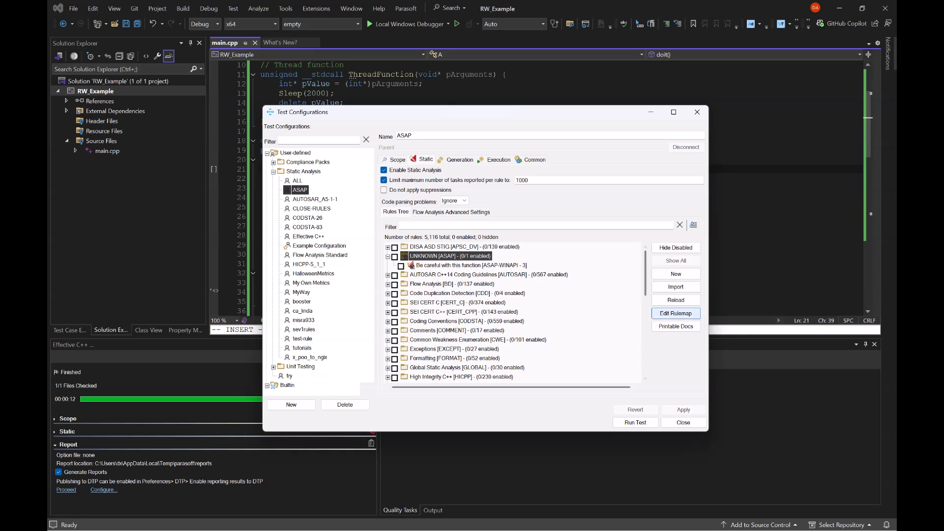
pyautogui.click(675, 313)
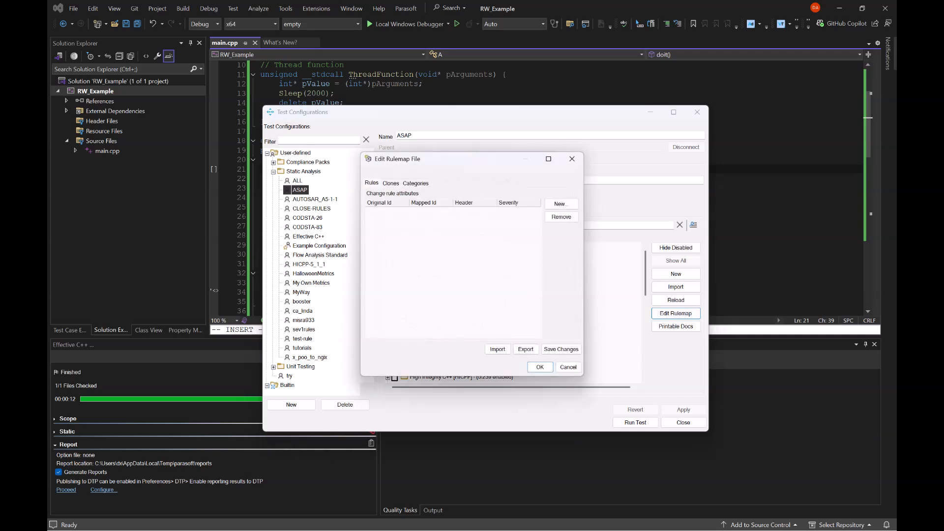
pyautogui.moveTo(457, 159); pyautogui.dragTo(576, 185)
pyautogui.click(534, 210)
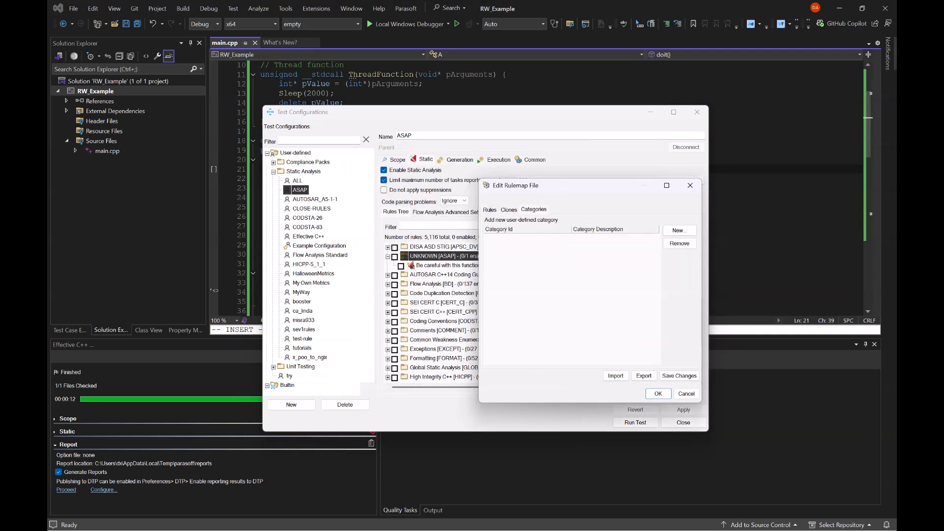
pyautogui.click(679, 230)
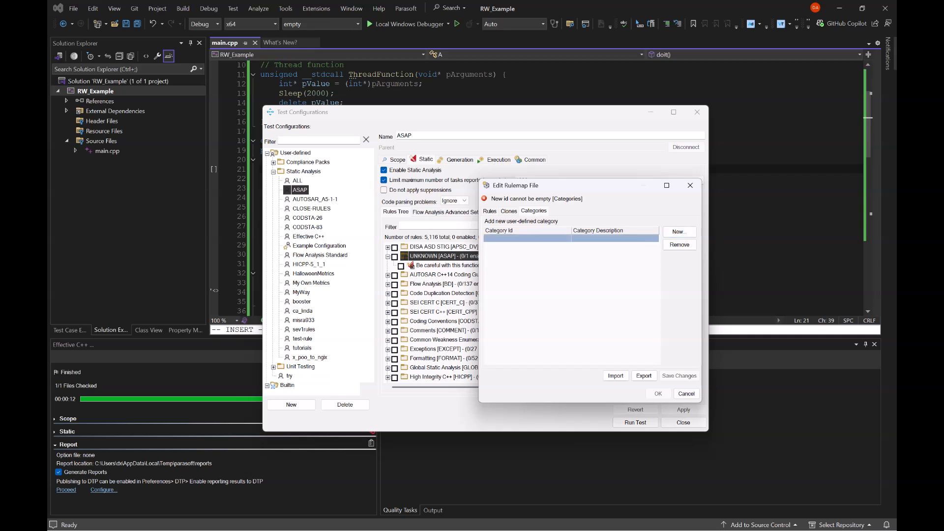
pyautogui.write('U')
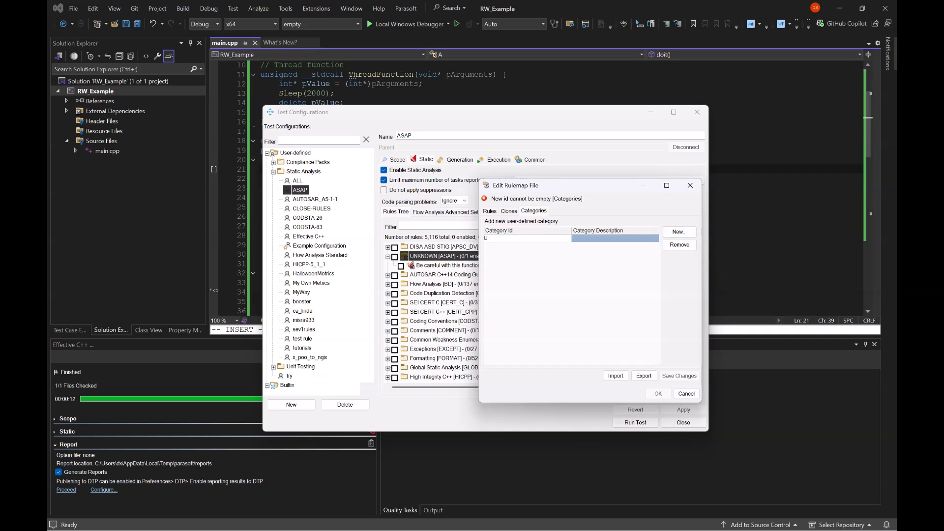
pyautogui.press('BackSpace')
pyautogui.write('ASAP')
pyautogui.press('Tab')
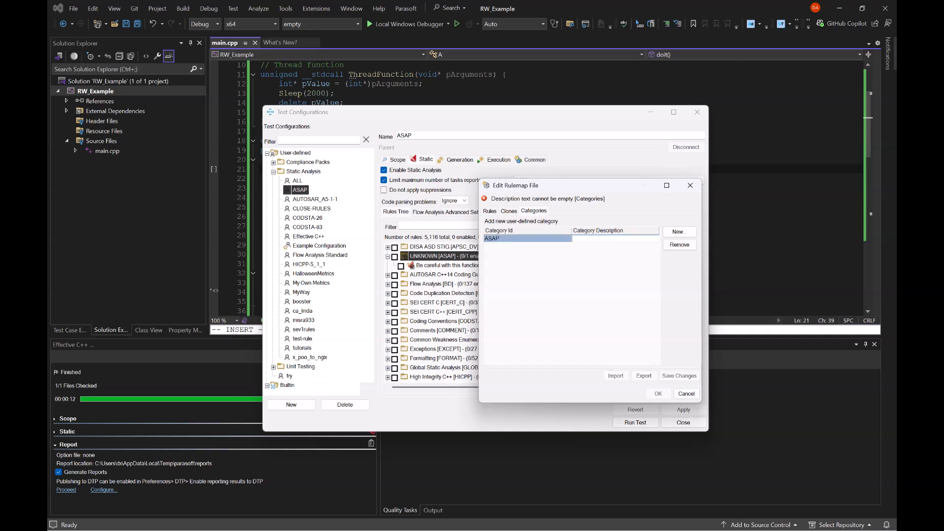
pyautogui.write('As soon as possible')
# - Check the rulemap's clones and categories, save the rulemap changes, and close the rulemap editor
pyautogui.click(509, 211)
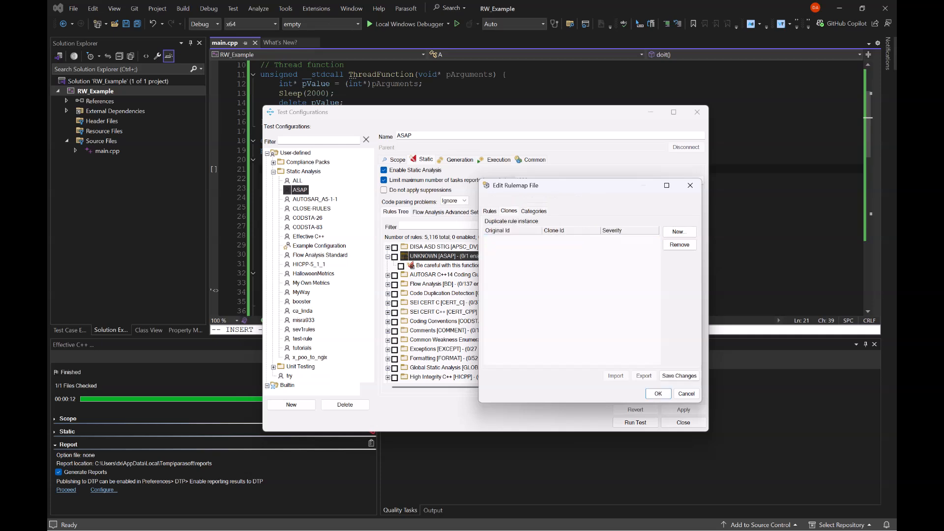
pyautogui.click(533, 211)
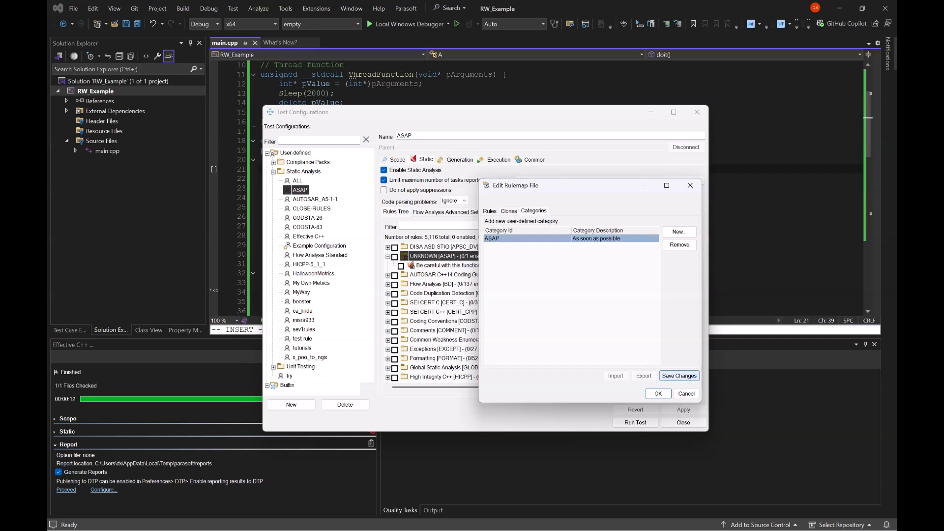
pyautogui.click(679, 375)
pyautogui.click(658, 394)
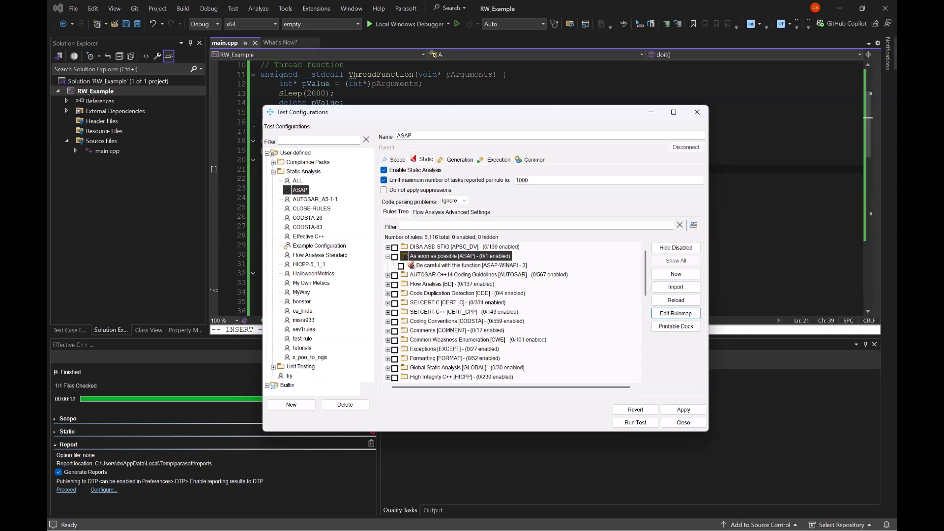
# - Enable the ASAP-WINAPI rule and run the user-defined ASAP static analysis configuration on the RW_Example project
pyautogui.click(470, 266)
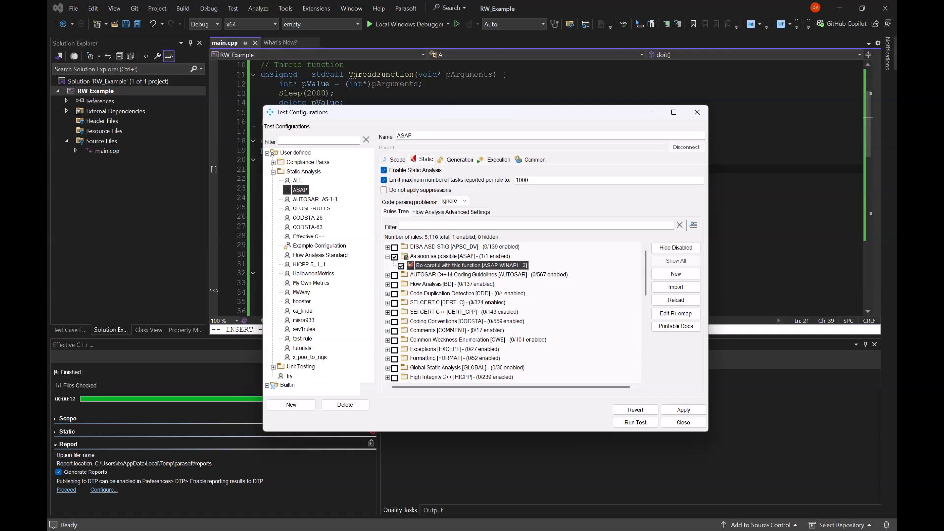
pyautogui.click(683, 422)
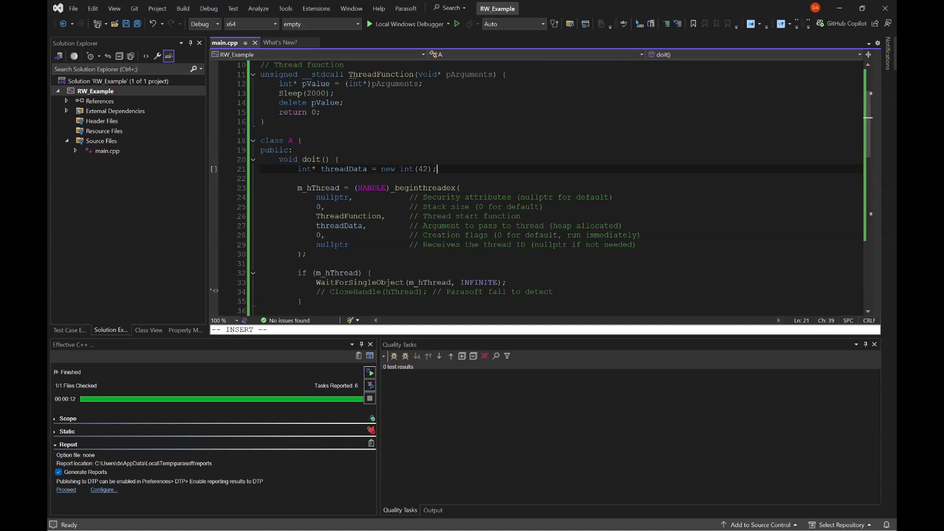
pyautogui.rightClick(122, 91)
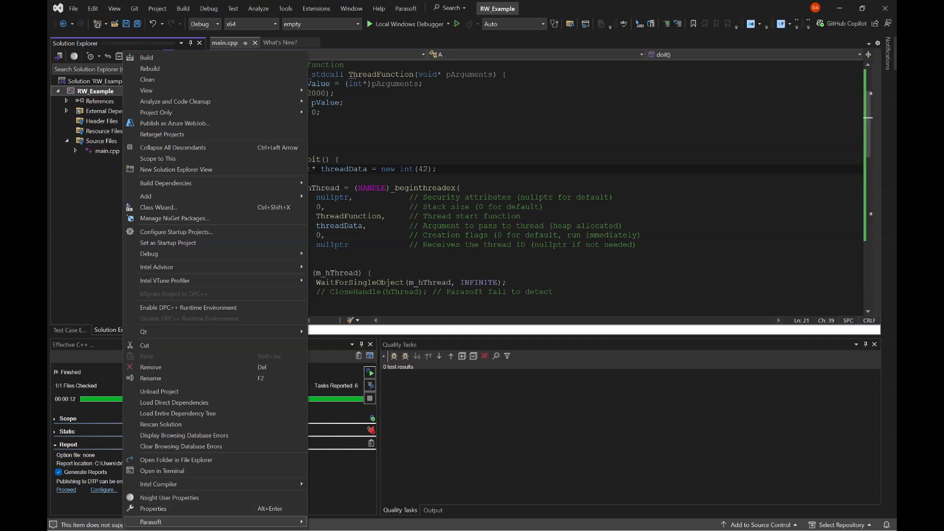
pyautogui.moveTo(196, 522)
pyautogui.moveTo(374, 482)
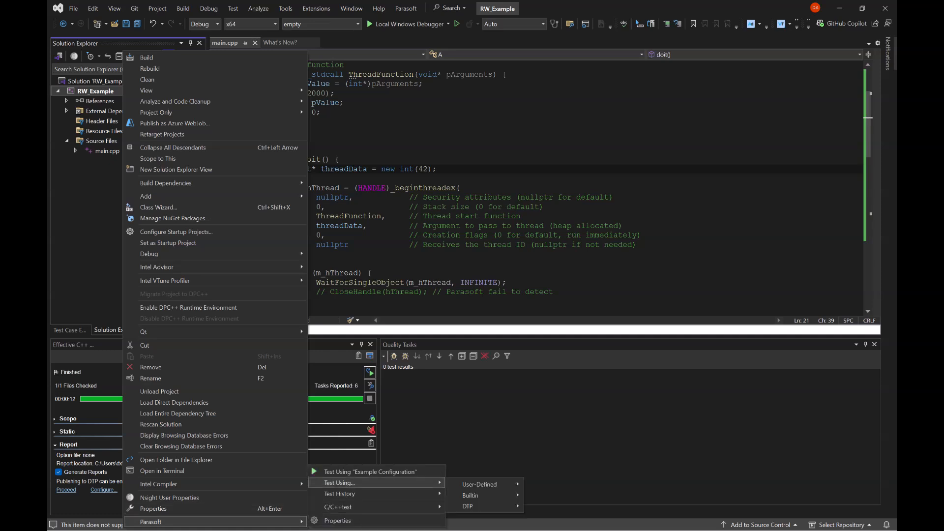
pyautogui.moveTo(479, 484)
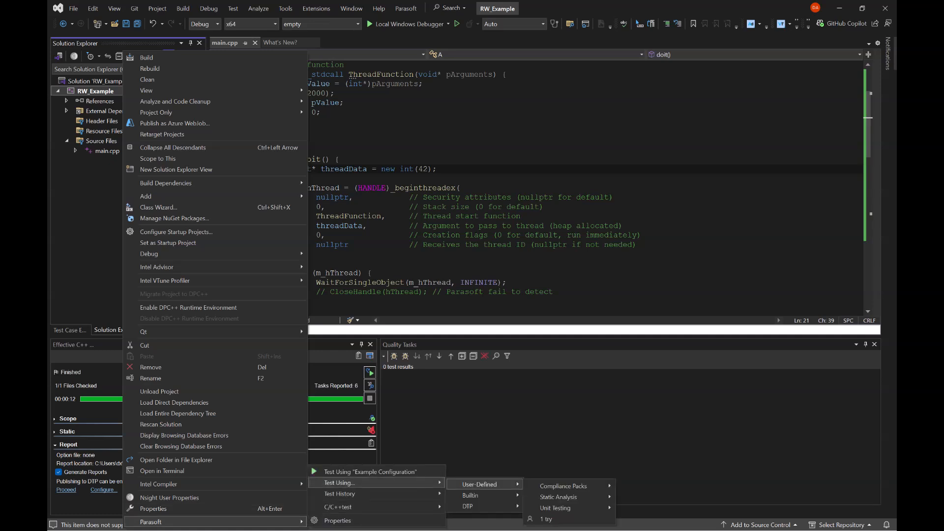
pyautogui.moveTo(560, 497)
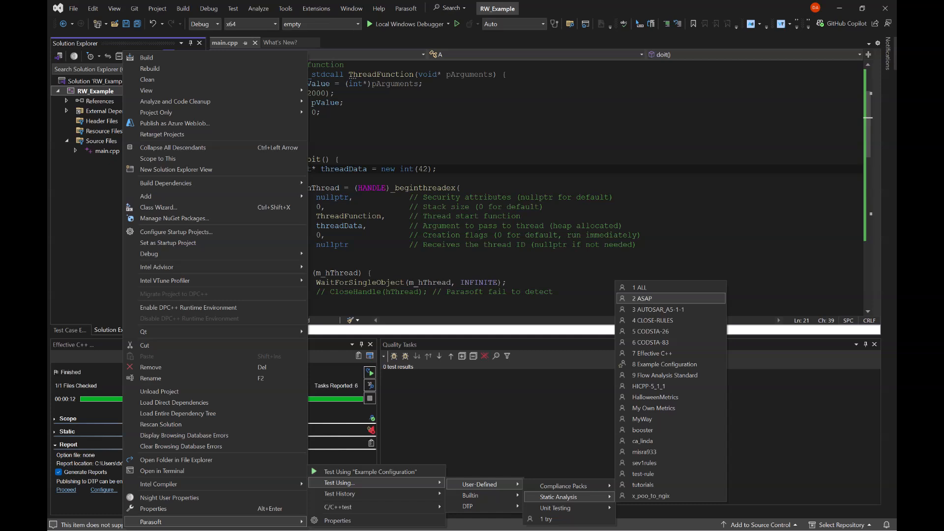
pyautogui.press('Return')
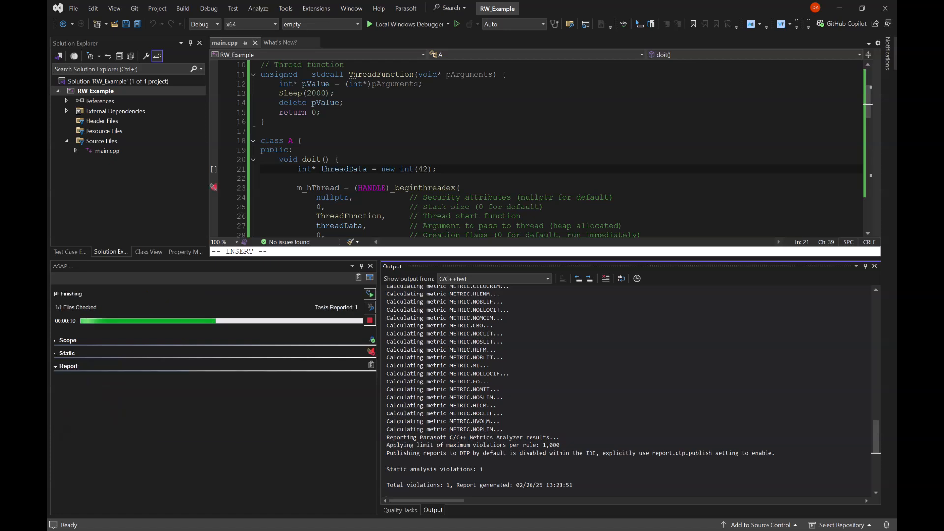
# - Expand the static analysis violations in Quality Tasks down to the main.cpp finding and go to its flagged code line
pyautogui.doubleClick(479, 429)
pyautogui.click(399, 510)
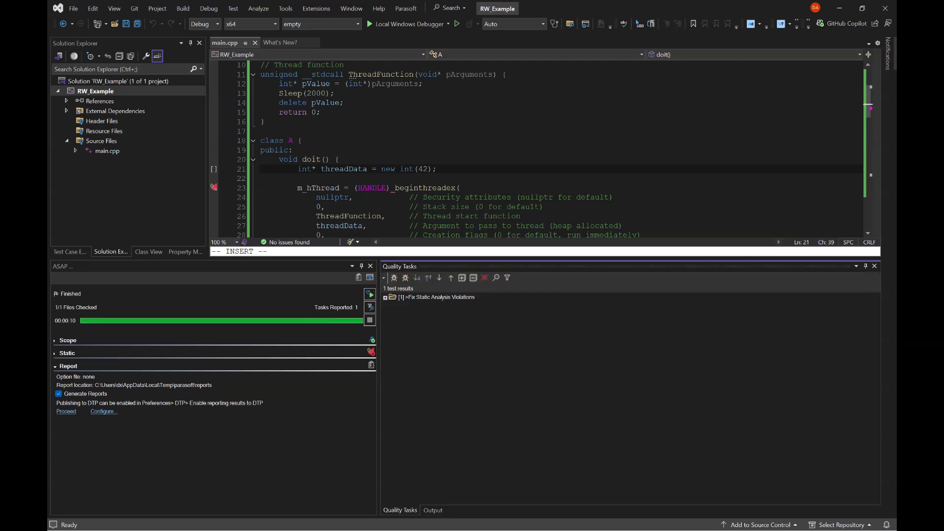
pyautogui.click(385, 298)
pyautogui.click(391, 307)
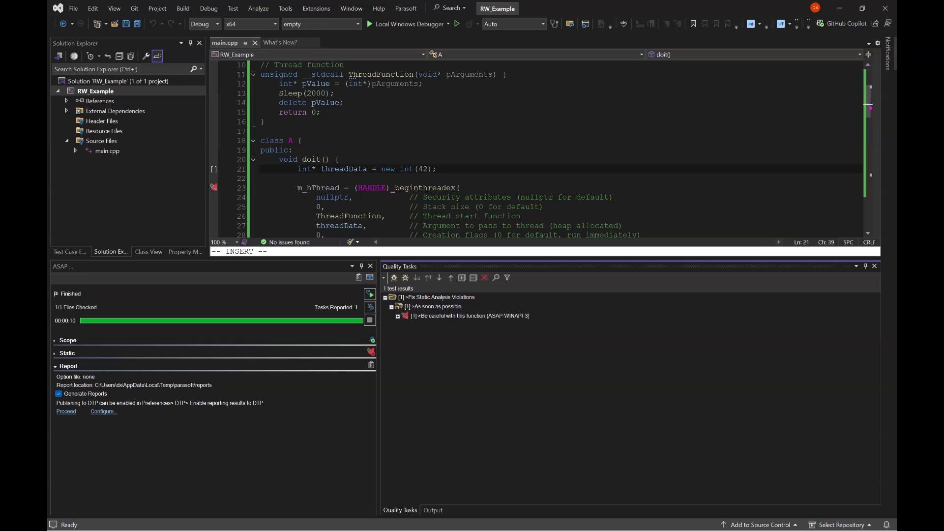
pyautogui.click(469, 316)
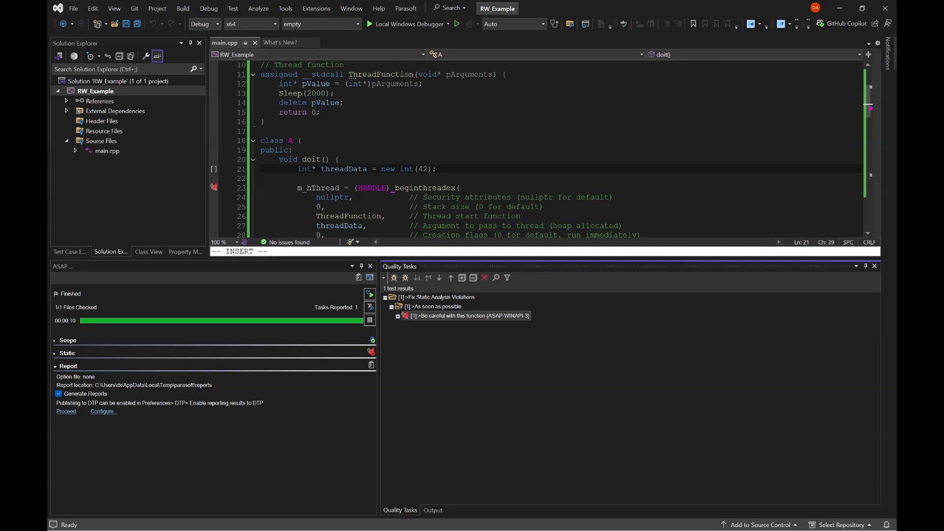
pyautogui.scroll(-7, 536, 147)
pyautogui.click(398, 316)
pyautogui.click(404, 325)
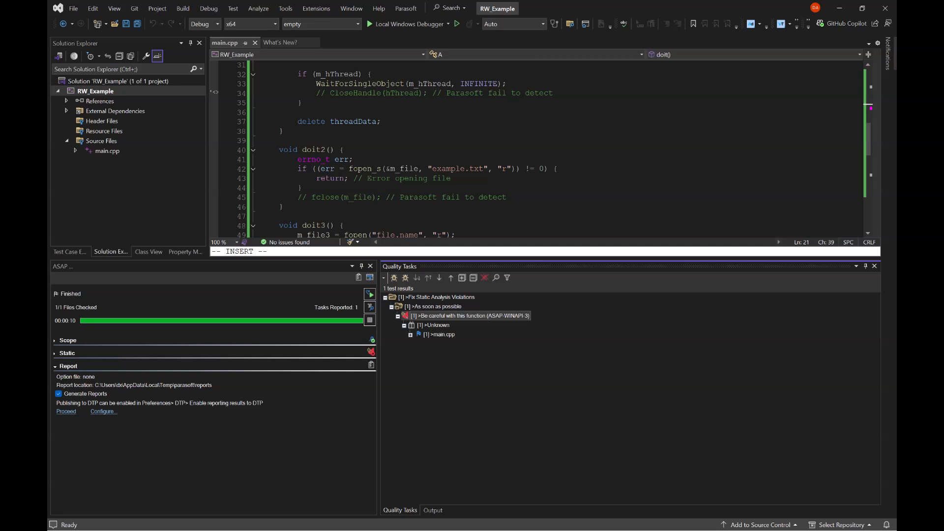
pyautogui.click(410, 335)
pyautogui.click(475, 343)
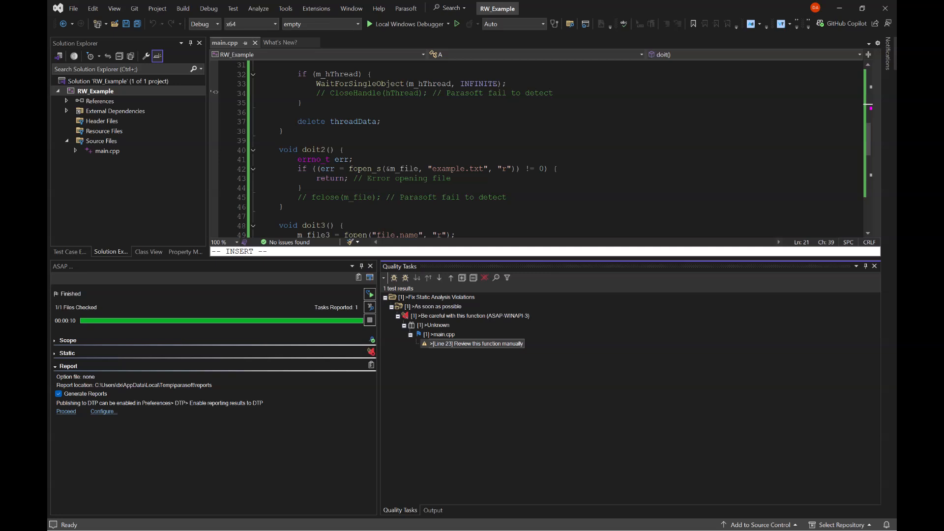
pyautogui.doubleClick(475, 344)
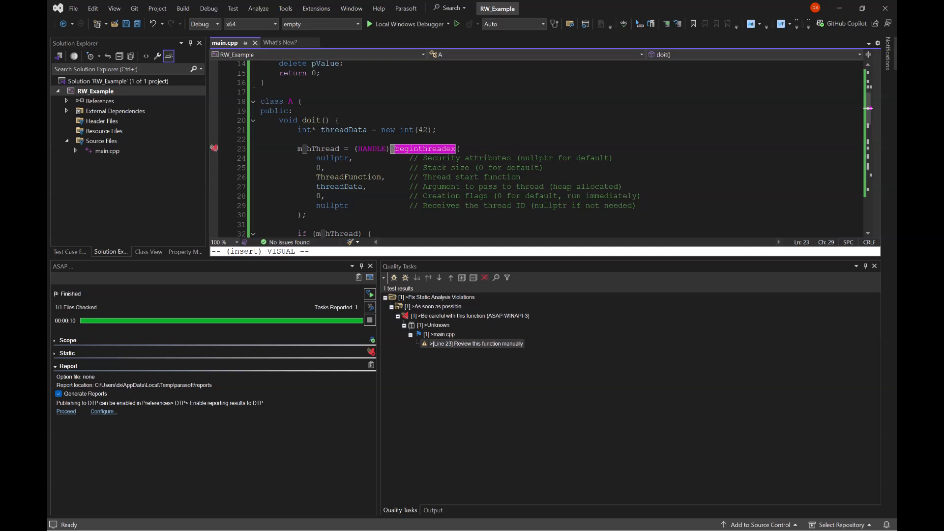
# - Locate the commented-out _beginthreadex in main() and select it for comparison with the reported violation
pyautogui.scroll(-6, 540, 148)
pyautogui.scroll(-9, 541, 148)
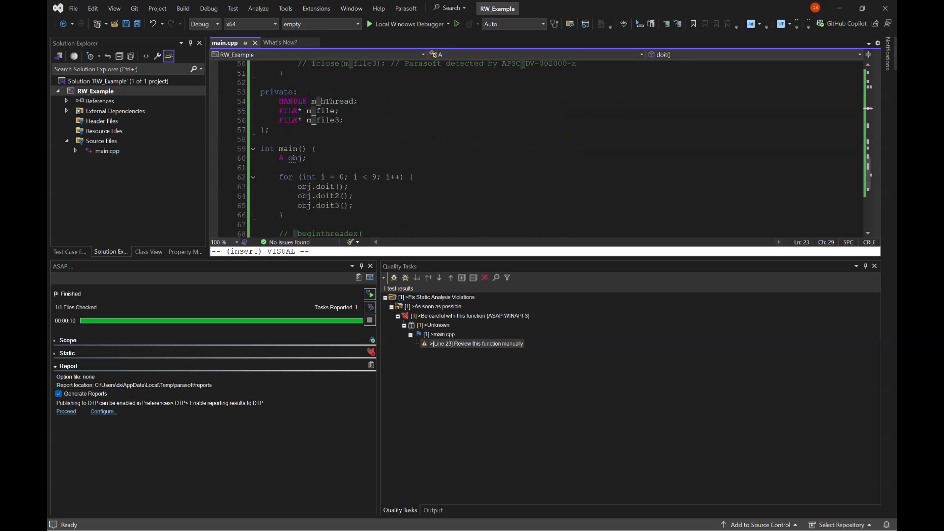
pyautogui.doubleClick(325, 148)
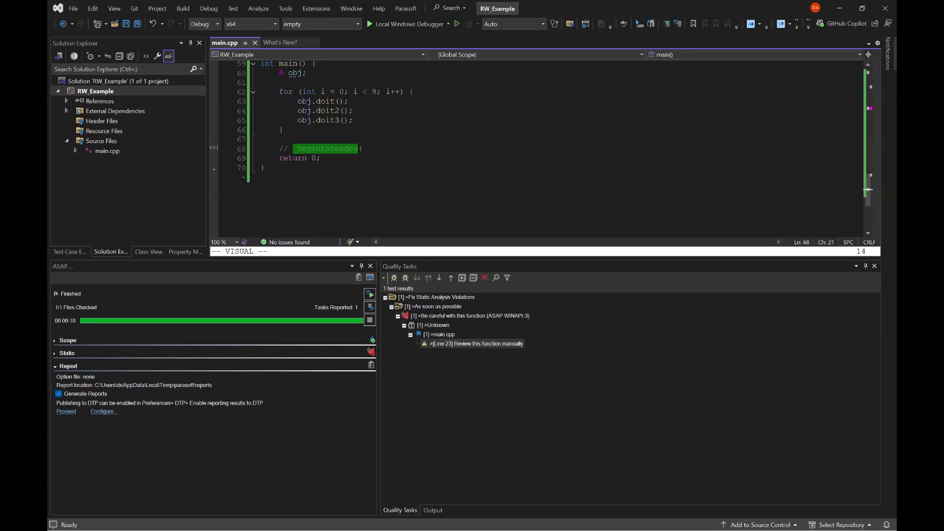
# - View the rule documentation for the main.cpp finding, examine its description text, and close the browser window
pyautogui.click(476, 344)
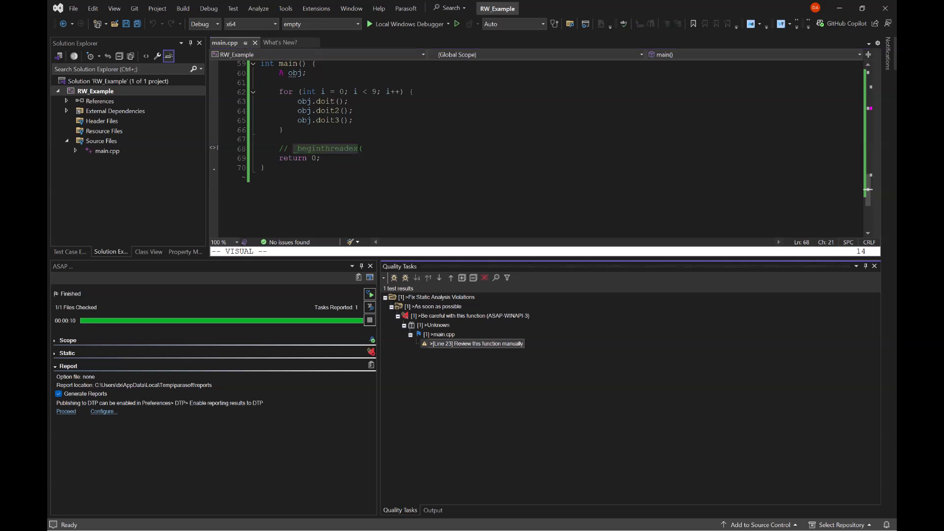
pyautogui.rightClick(474, 344)
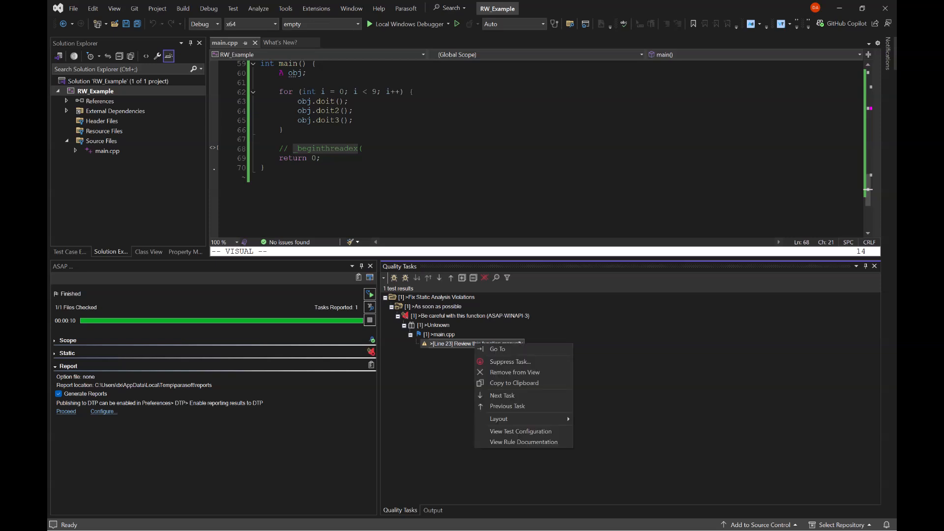
pyautogui.click(523, 441)
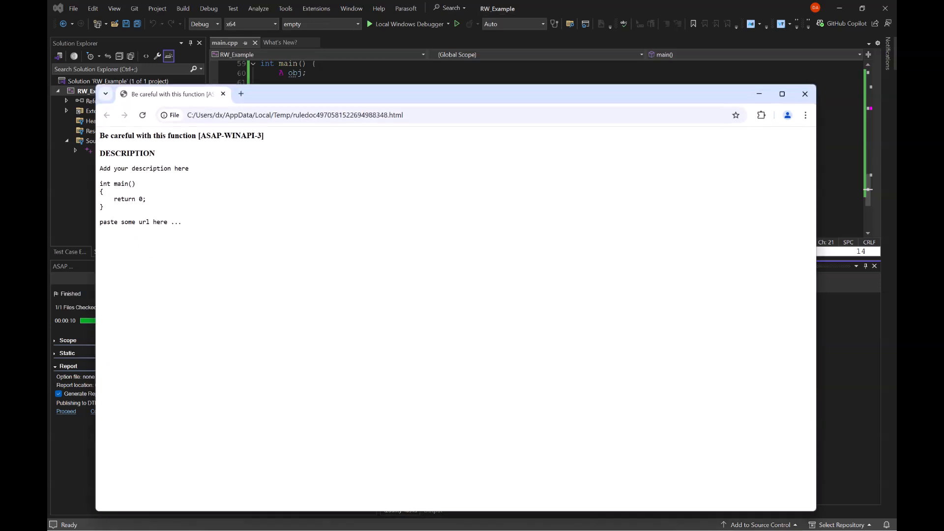
pyautogui.moveTo(100, 134); pyautogui.dragTo(184, 222)
pyautogui.click(197, 226)
pyautogui.moveTo(182, 222); pyautogui.dragTo(100, 144)
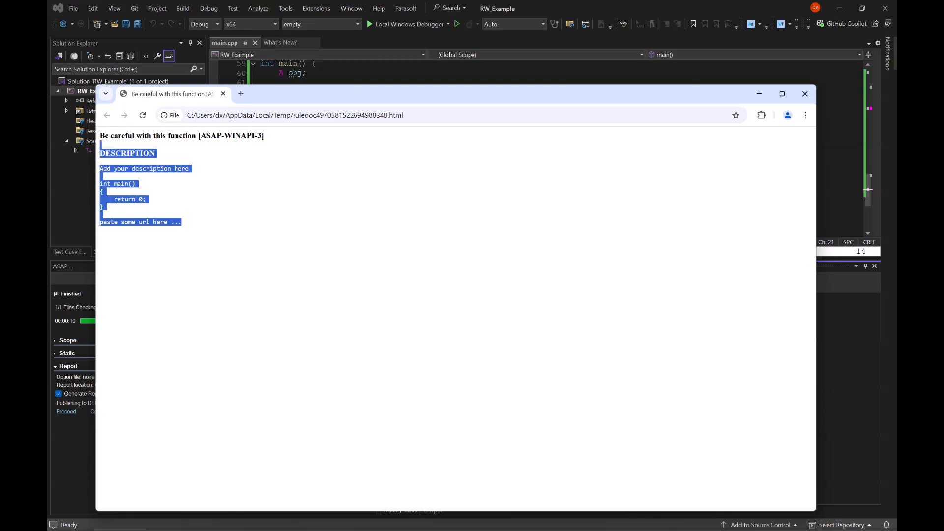
pyautogui.click(101, 144)
pyautogui.moveTo(139, 222); pyautogui.dragTo(146, 222)
pyautogui.click(146, 222)
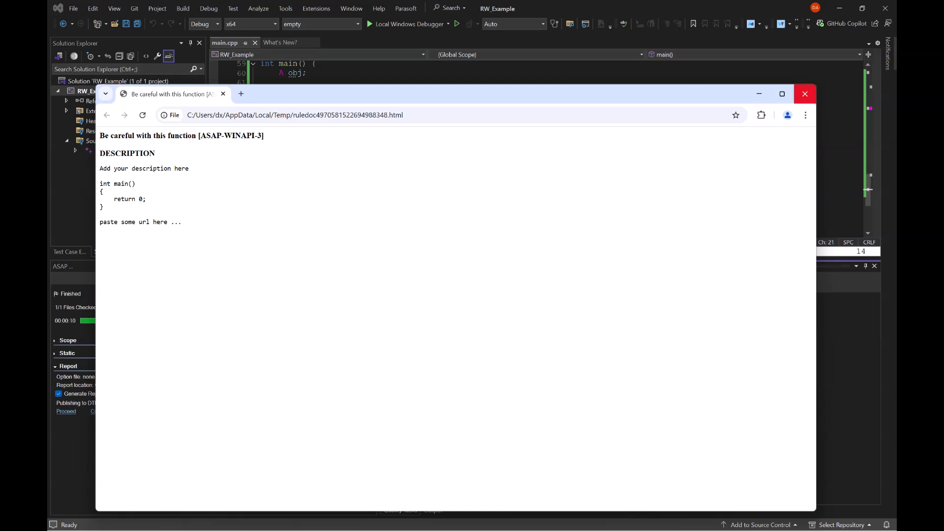
pyautogui.click(805, 94)
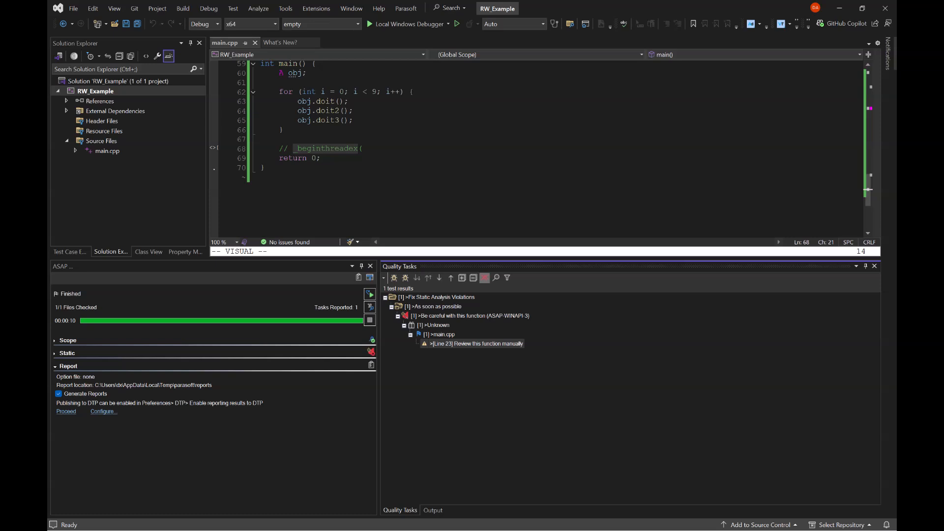
# - Remove all findings from Quality Tasks and select the ASAP-WINAPI rule in the static settings of the user-defined ASAP test configuration
pyautogui.click(484, 278)
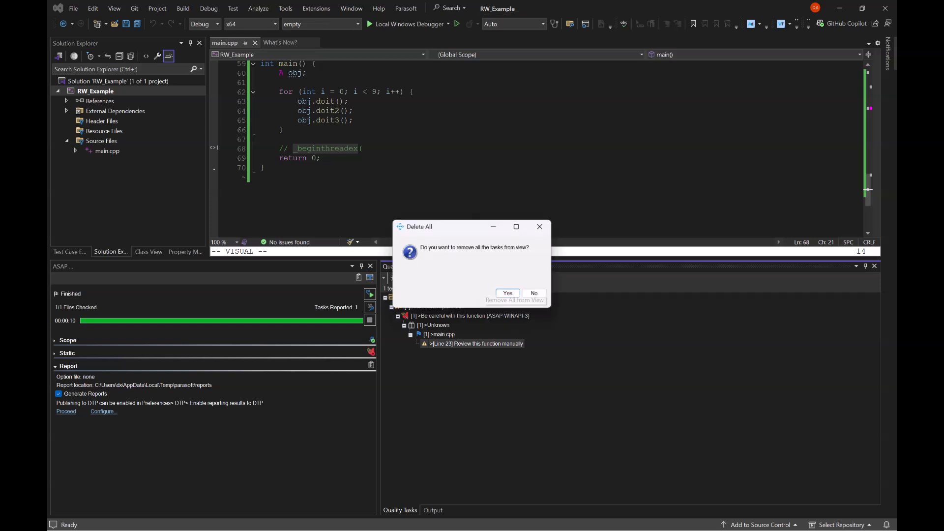
pyautogui.click(506, 293)
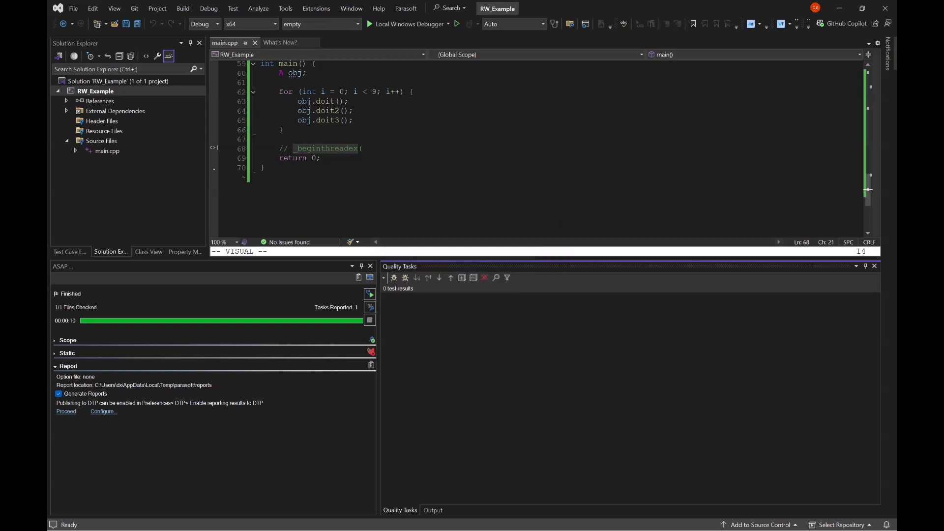
pyautogui.click(405, 8)
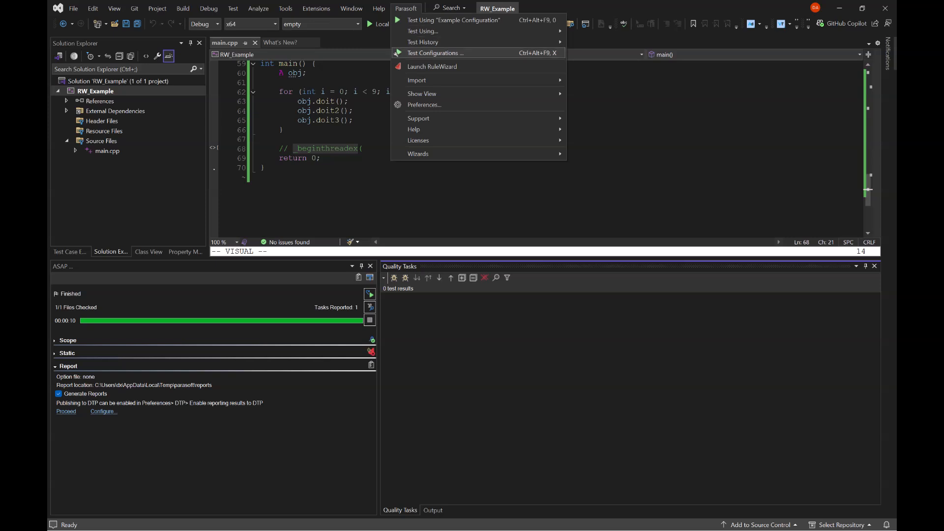
pyautogui.click(414, 53)
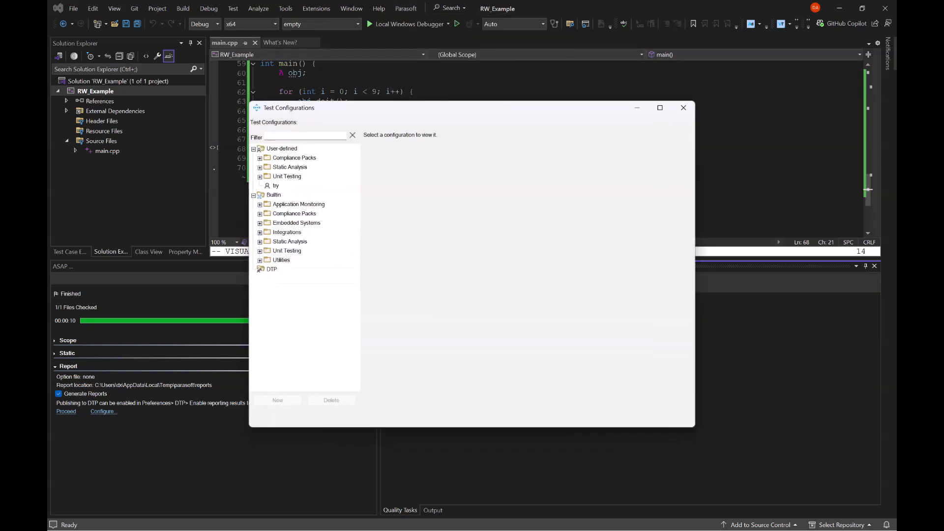
pyautogui.click(259, 168)
pyautogui.click(286, 186)
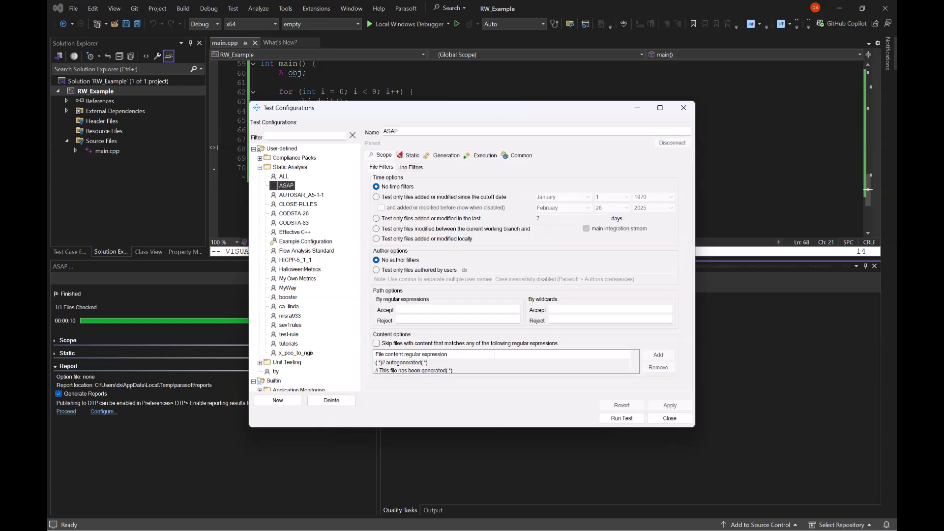
pyautogui.click(374, 253)
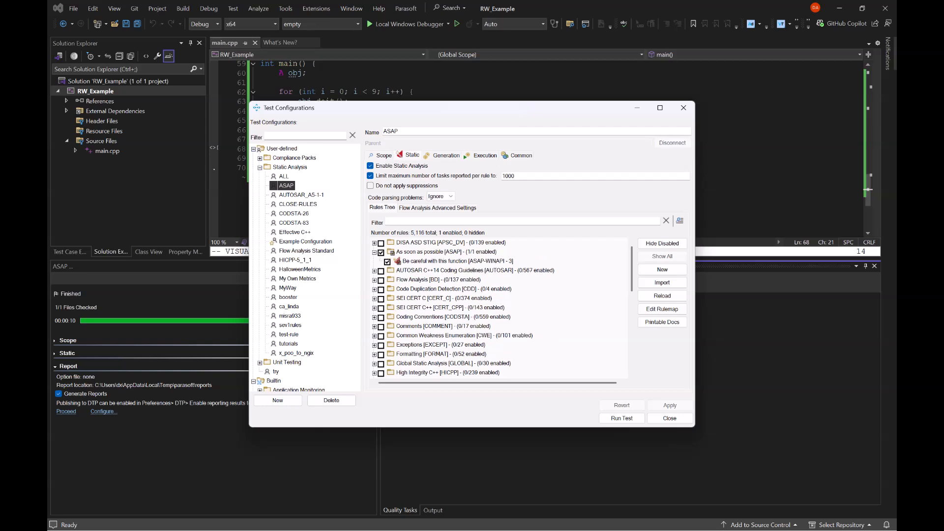
pyautogui.click(457, 261)
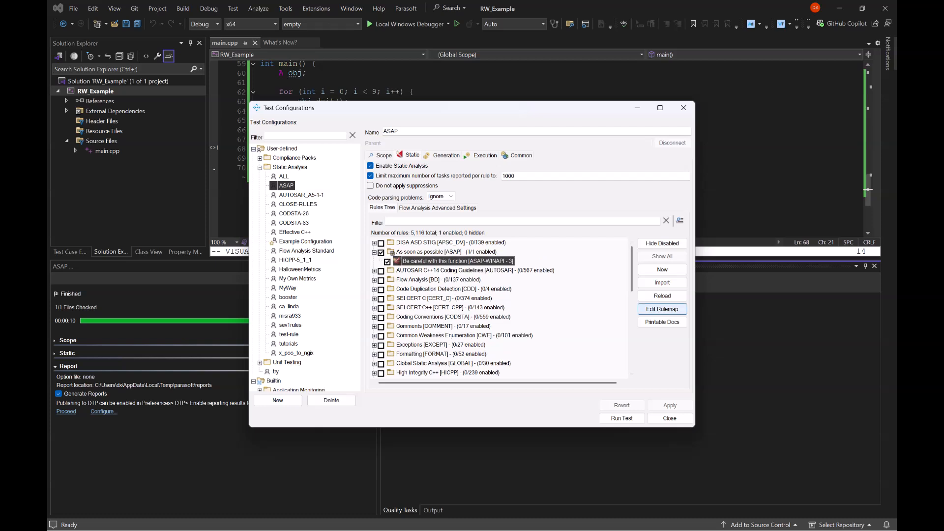
# - Add a rulemap entry for the rule ID ASAP-WINAPI with its severity set to 1 - Highest
pyautogui.click(662, 308)
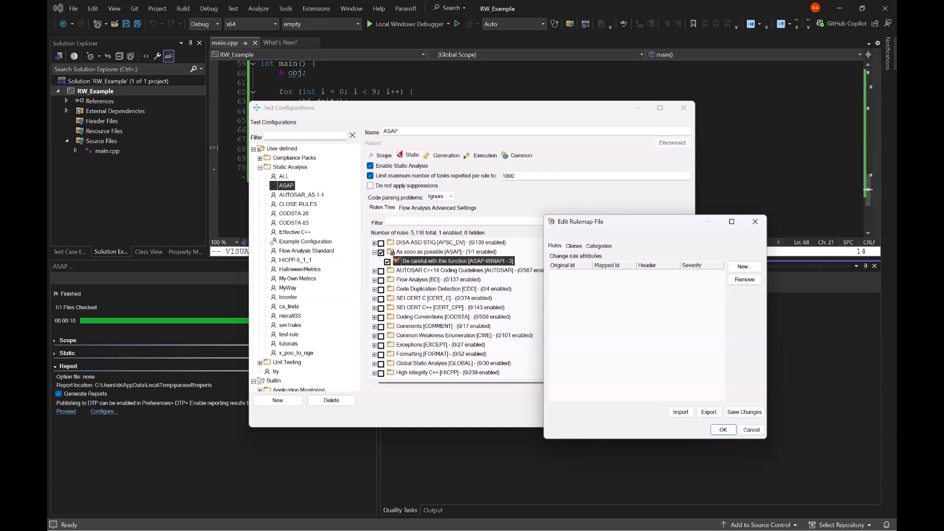
pyautogui.click(744, 266)
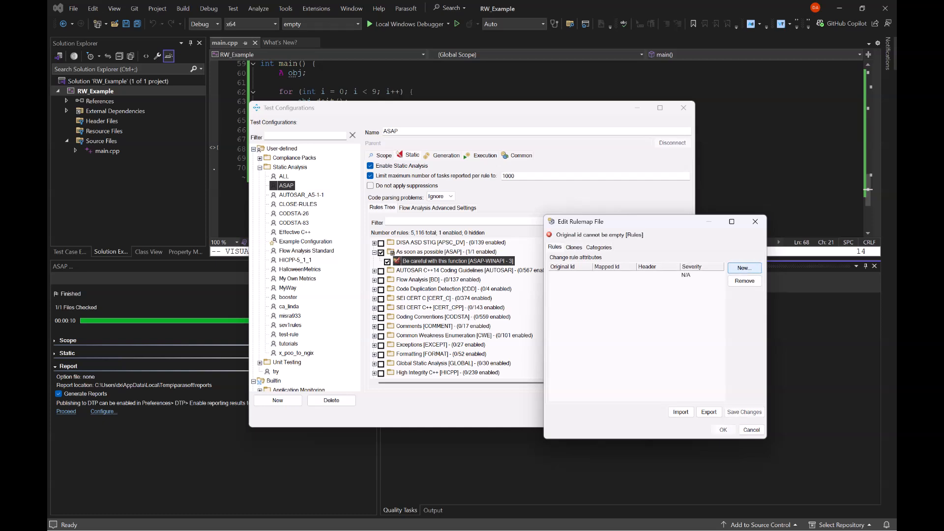
pyautogui.click(702, 276)
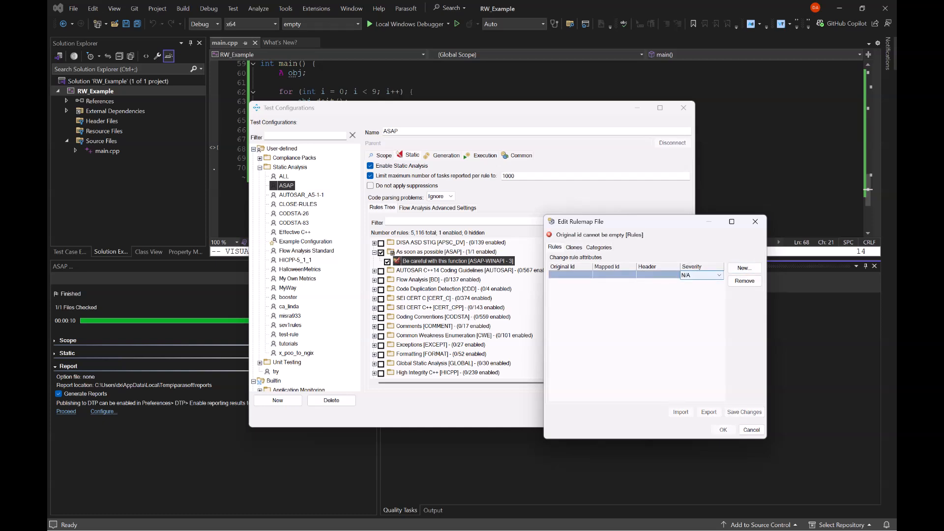
pyautogui.click(717, 276)
pyautogui.click(697, 290)
pyautogui.click(571, 276)
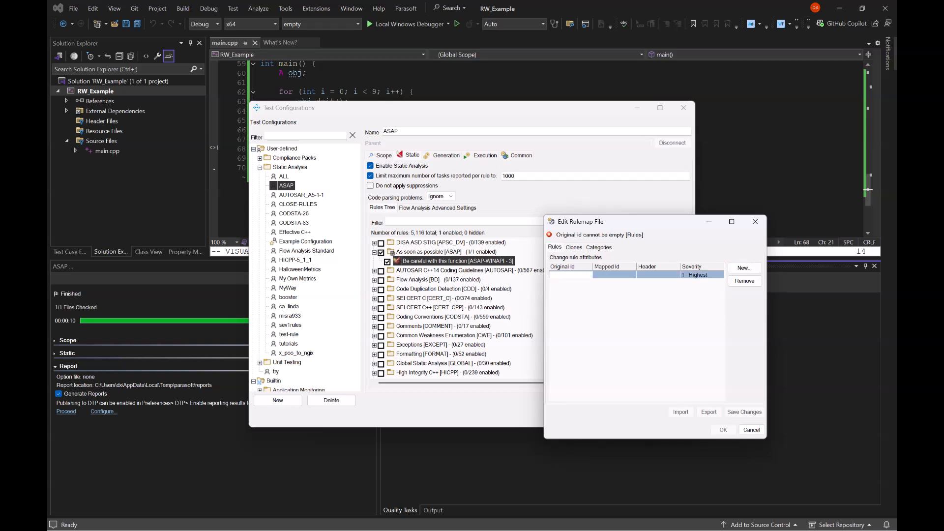
pyautogui.write('ASAP-WINAPI')
pyautogui.press('Return')
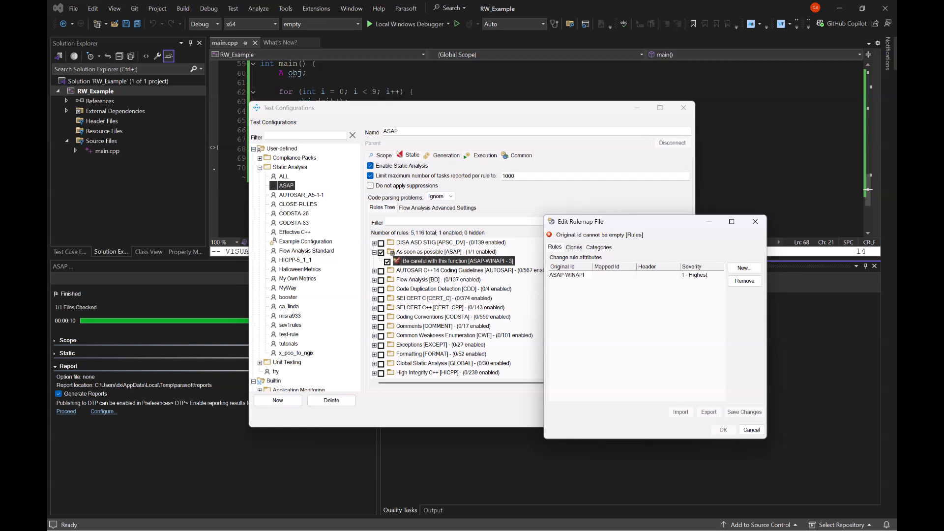
# - Save the rulemap changes, then apply and close the ASAP test configuration
pyautogui.click(574, 247)
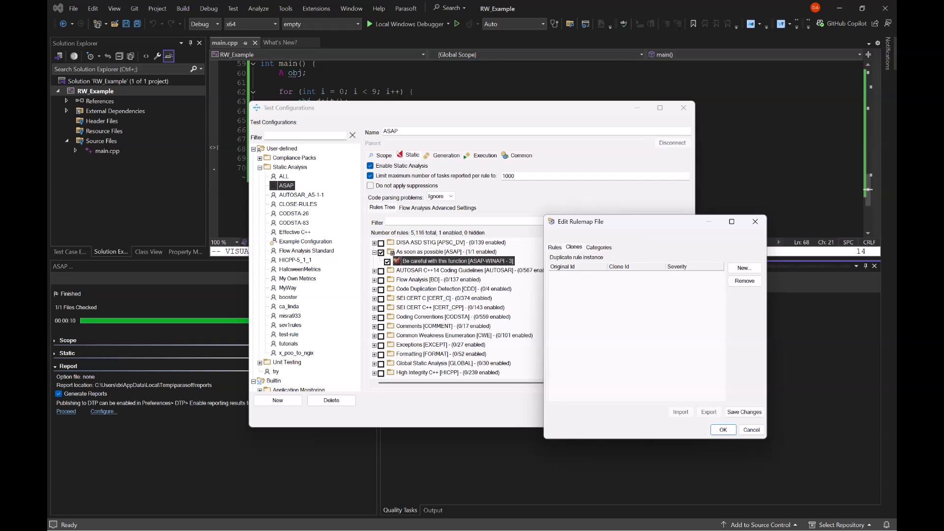
pyautogui.click(554, 247)
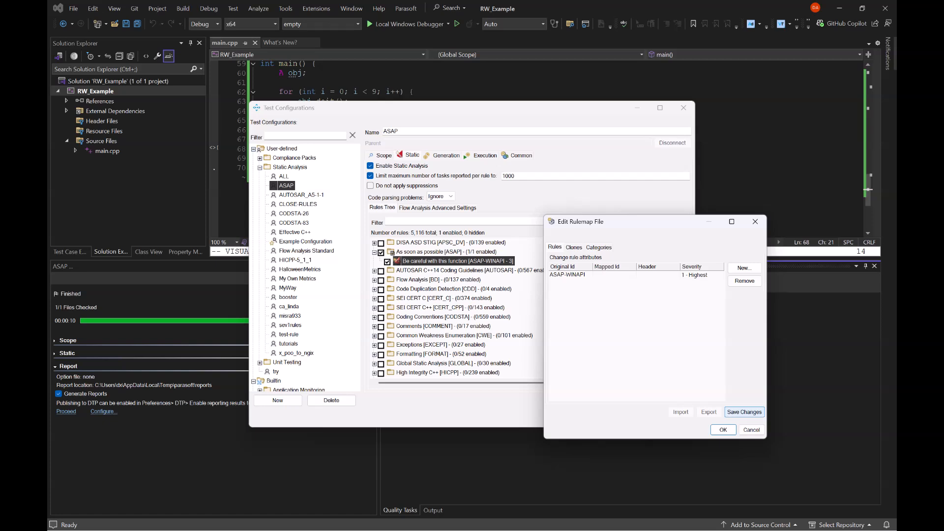
pyautogui.click(745, 412)
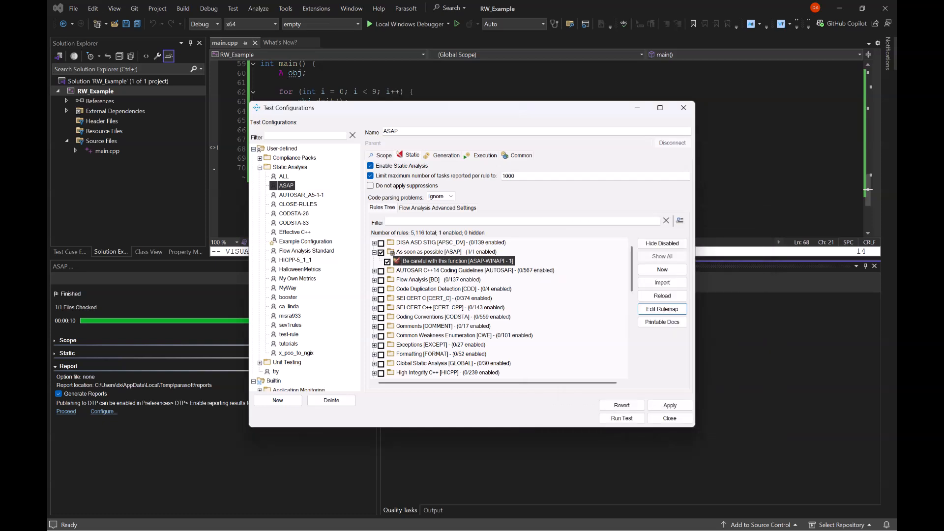
pyautogui.click(669, 405)
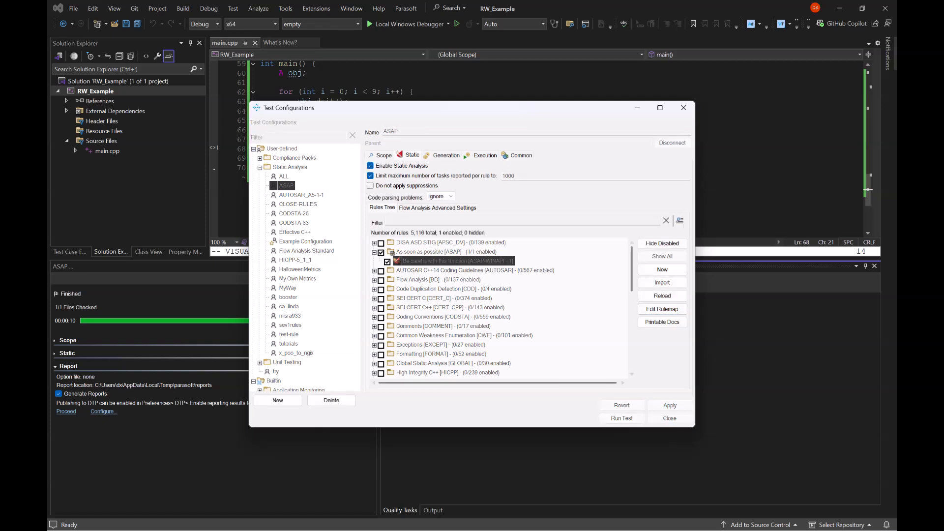
pyautogui.click(670, 418)
# - Restart Visual Studio and run the user-defined ASAP static analysis configuration on the RW_Example project, dismissing any error dialog
pyautogui.click(885, 8)
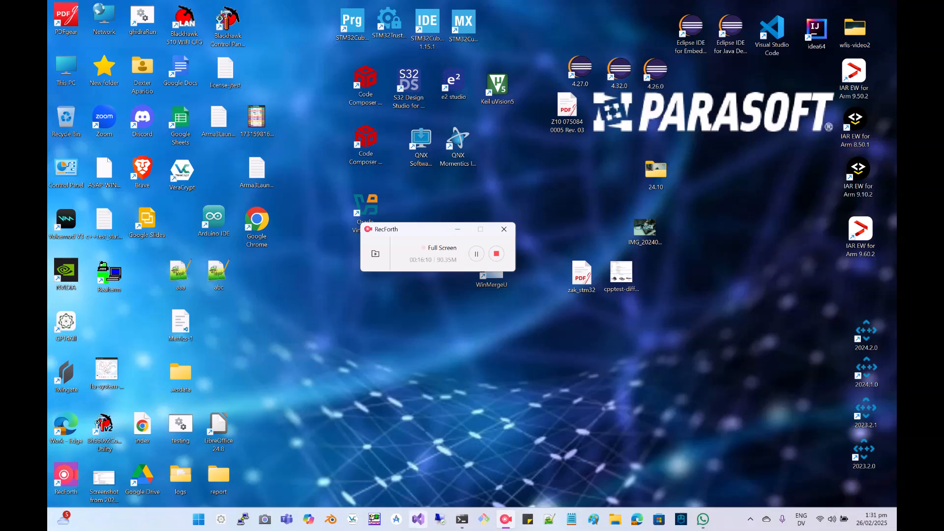
pyautogui.click(418, 519)
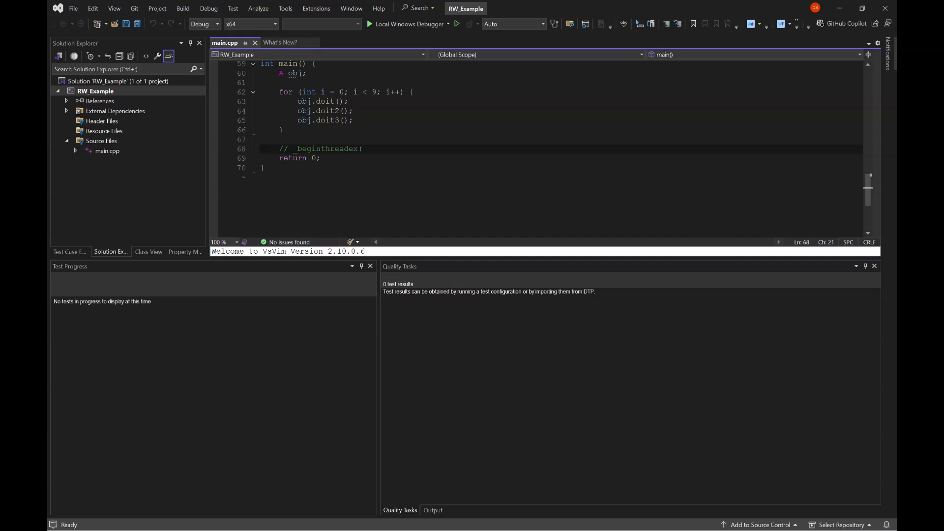
pyautogui.rightClick(119, 91)
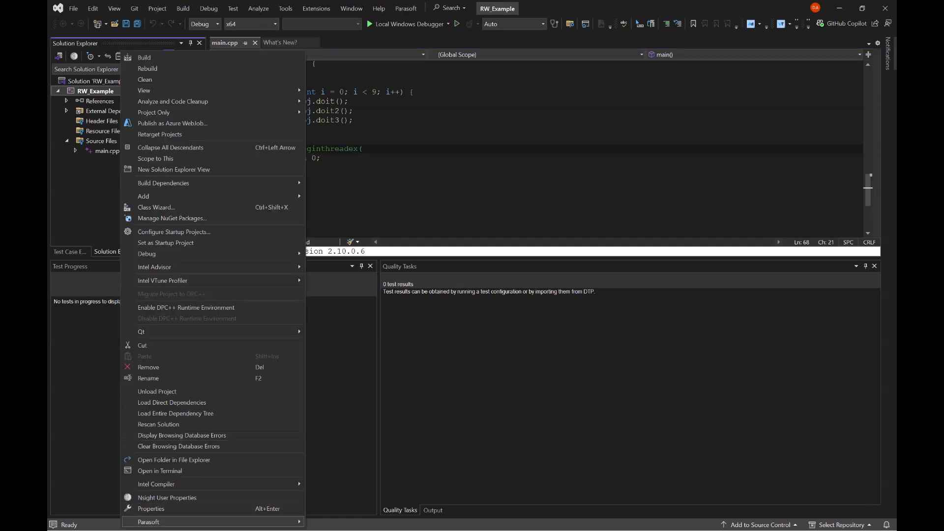
pyautogui.moveTo(149, 522)
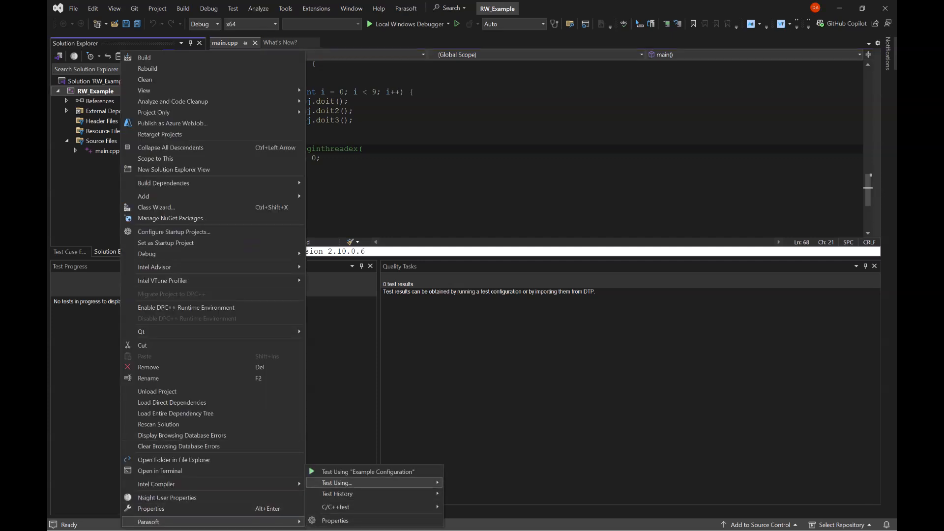
pyautogui.moveTo(336, 483)
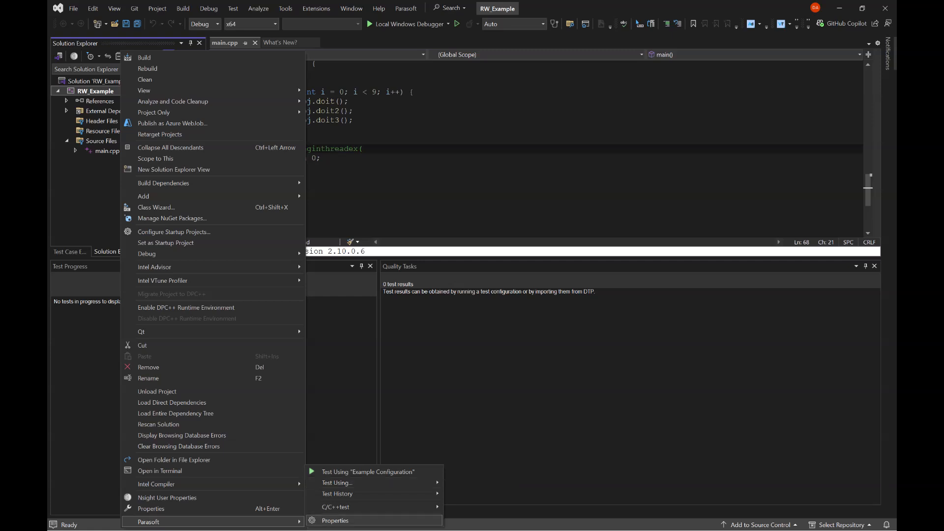
pyautogui.moveTo(476, 484)
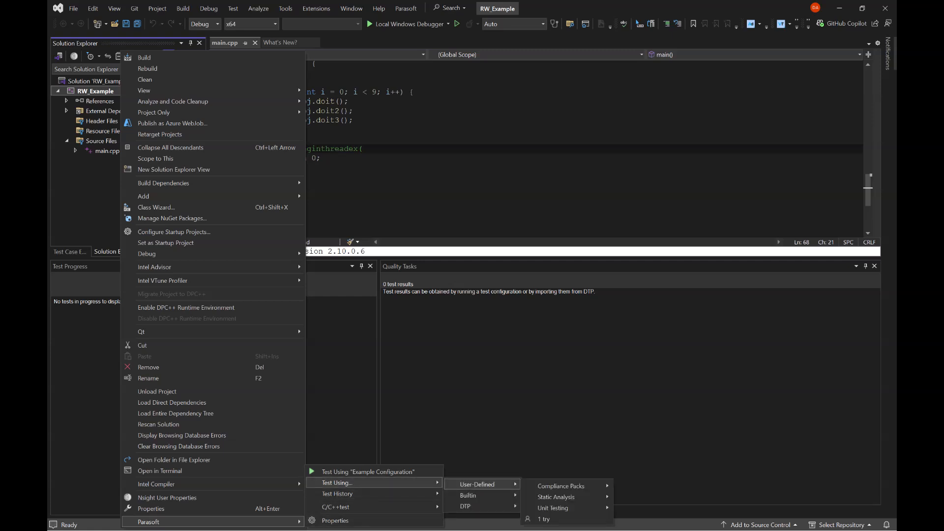
pyautogui.moveTo(556, 497)
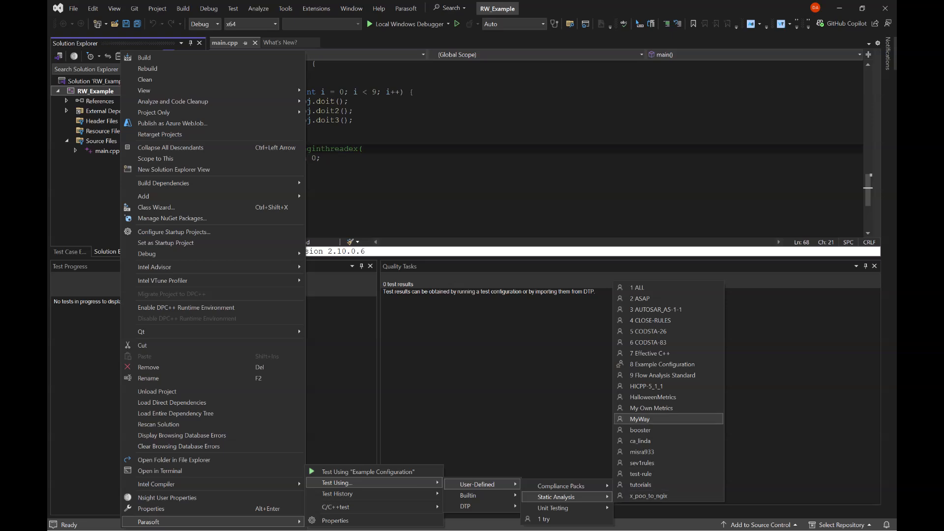
pyautogui.click(639, 298)
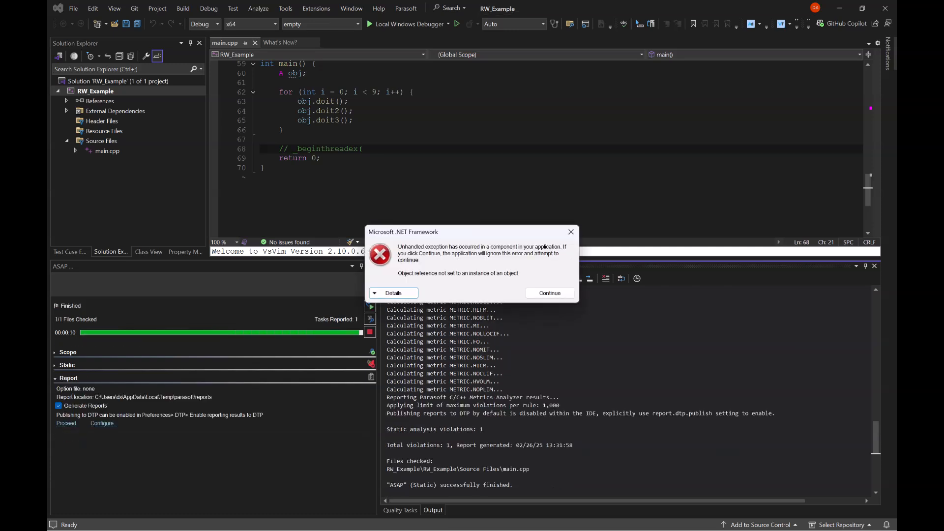
pyautogui.click(570, 232)
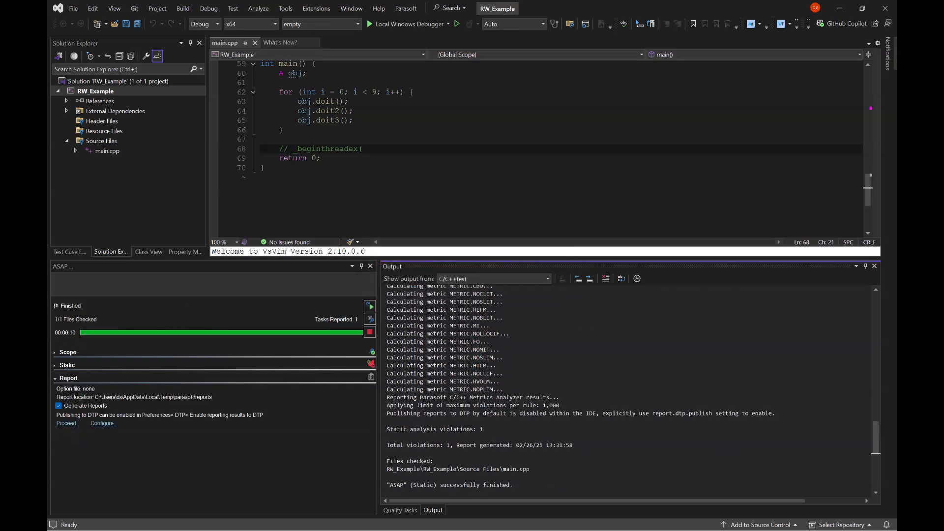
# - Expand the static analysis violations in Quality Tasks down to the finding under main.cpp to check the rule's severity
pyautogui.click(400, 510)
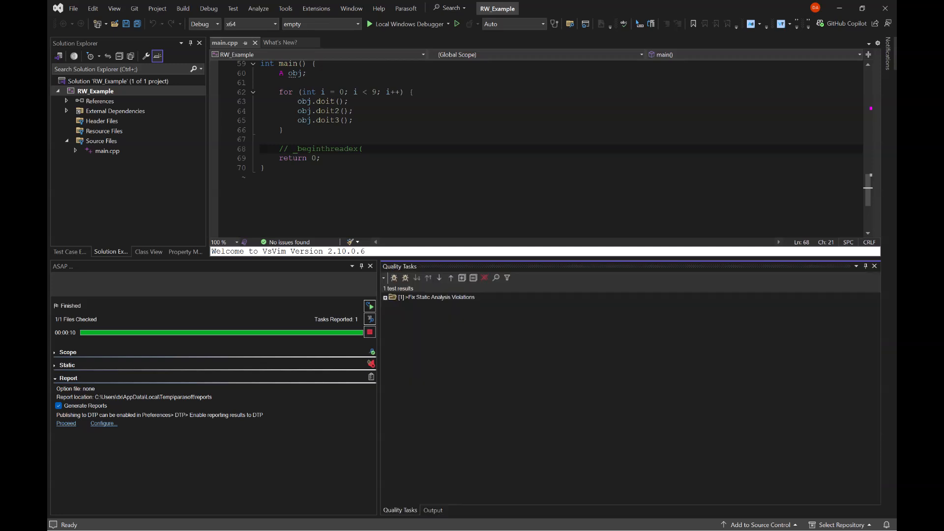
pyautogui.click(385, 297)
pyautogui.click(391, 307)
pyautogui.click(397, 316)
pyautogui.click(404, 326)
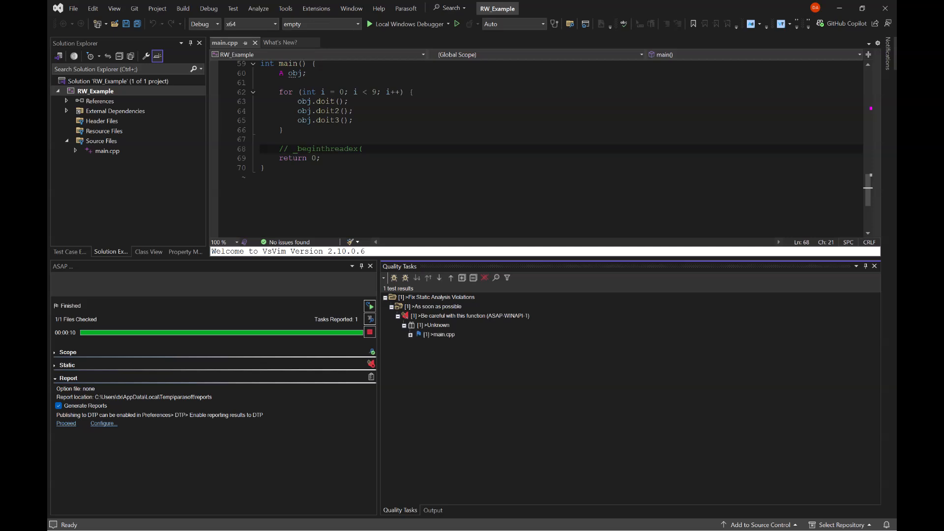
pyautogui.click(411, 335)
# - View the rule documentation for the main.cpp finding, check the severity in its heading, and minimize the browser window
pyautogui.click(475, 344)
pyautogui.rightClick(449, 344)
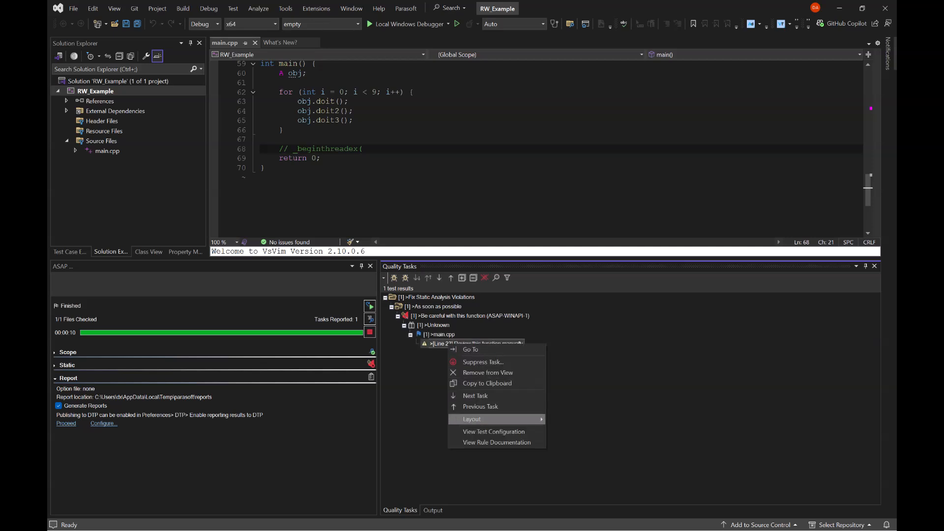
pyautogui.click(492, 442)
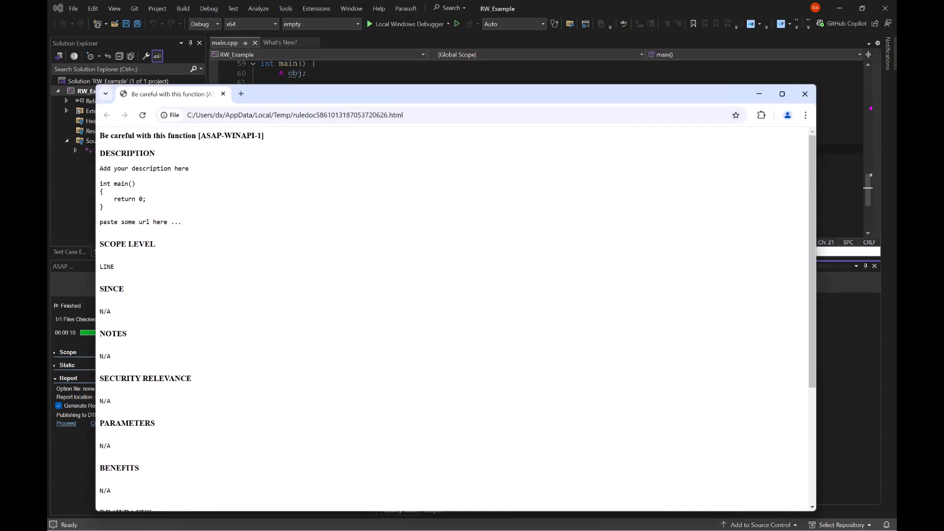
pyautogui.doubleClick(260, 136)
pyautogui.click(759, 94)
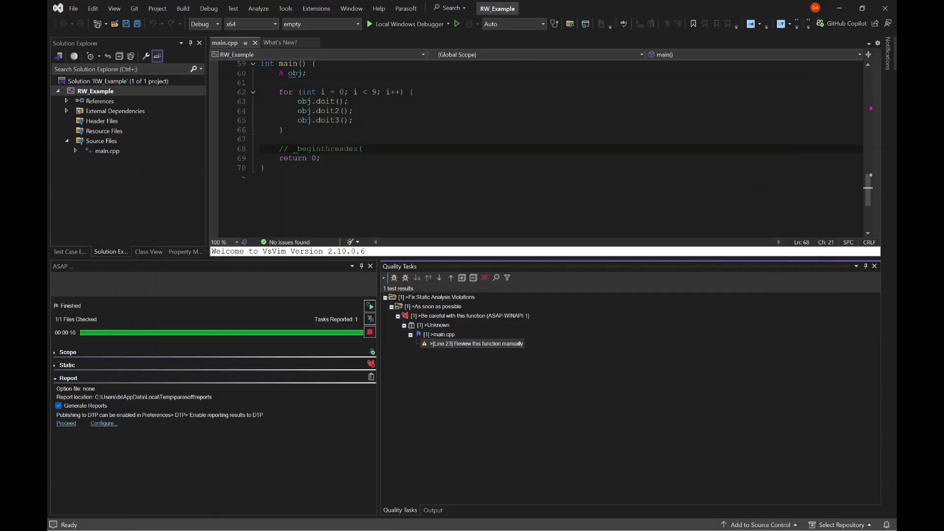